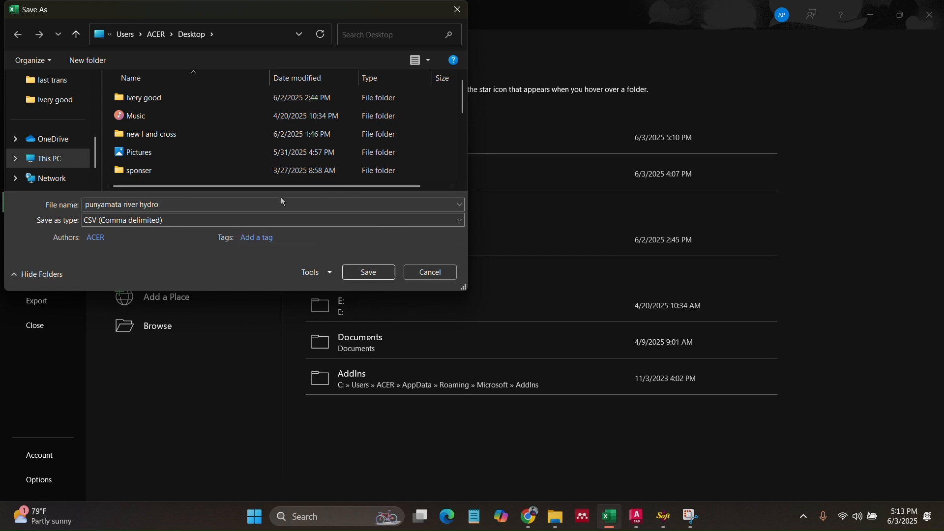
- Cancel Excel's save dialog and minimize Excel to reveal the empty AutoCAD Drawing1
click(440, 270)
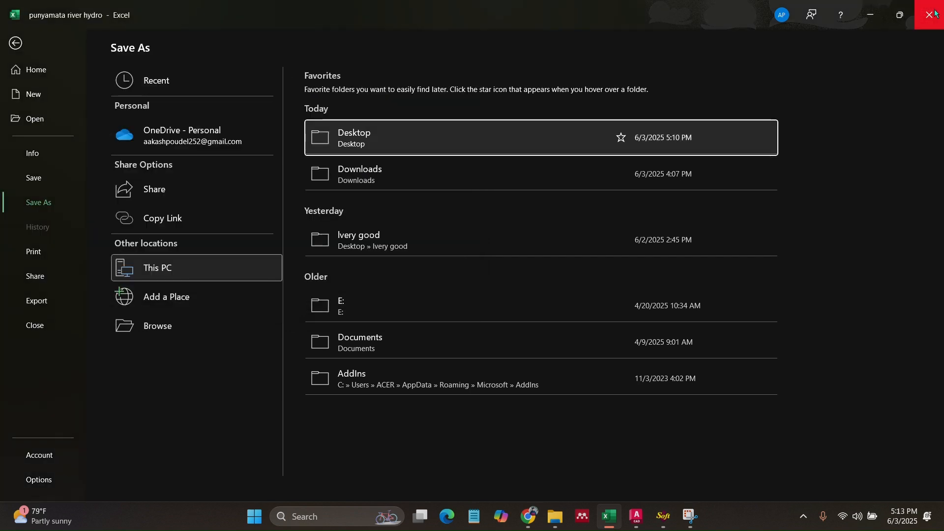
click(871, 14)
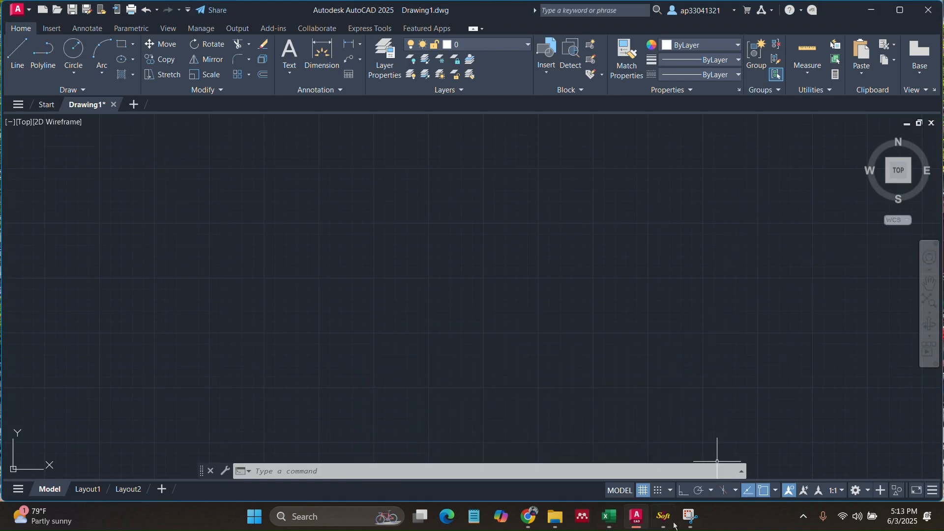
- Import the survey points from the Excel sheet into Drawing1 using SW_DTM's Points menu
click(663, 516)
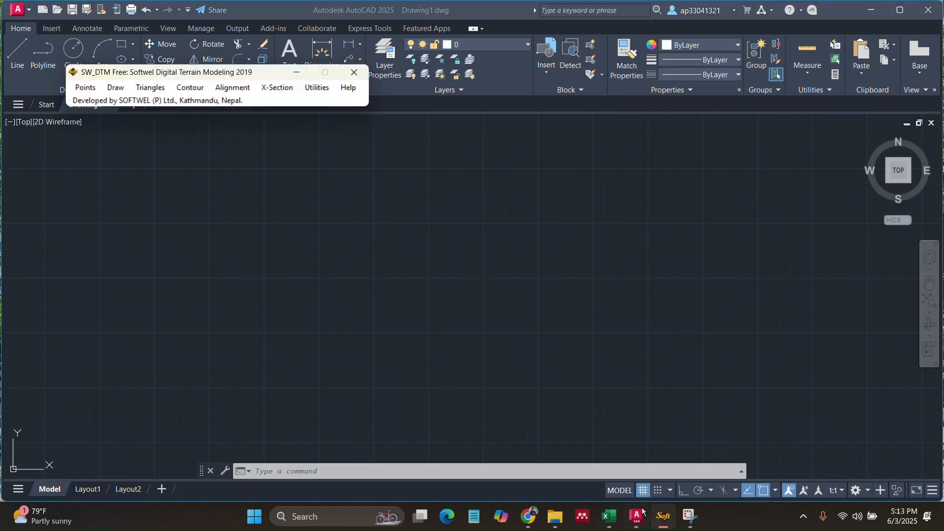
click(93, 92)
click(130, 115)
scroll(270, 183, up, 5)
- Window-select the stray outlying survey point and erase it
click(231, 168)
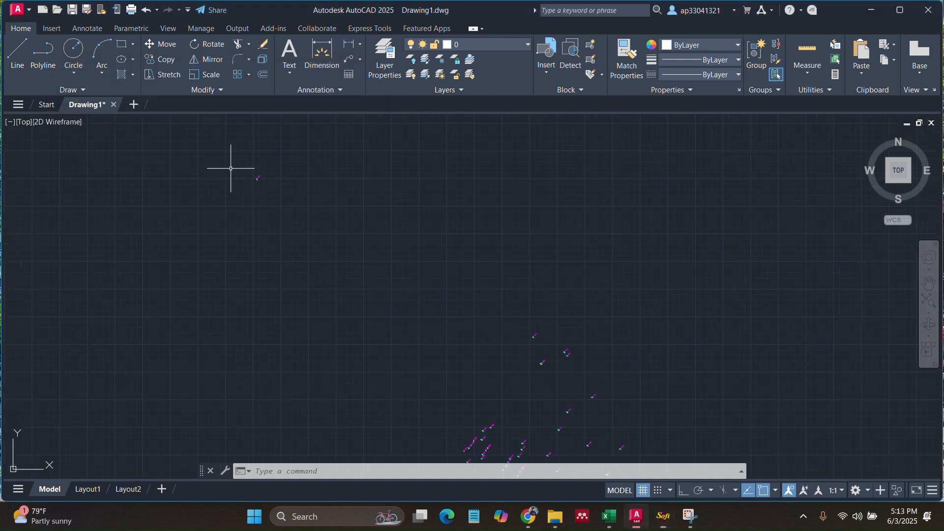
click(229, 161)
click(272, 206)
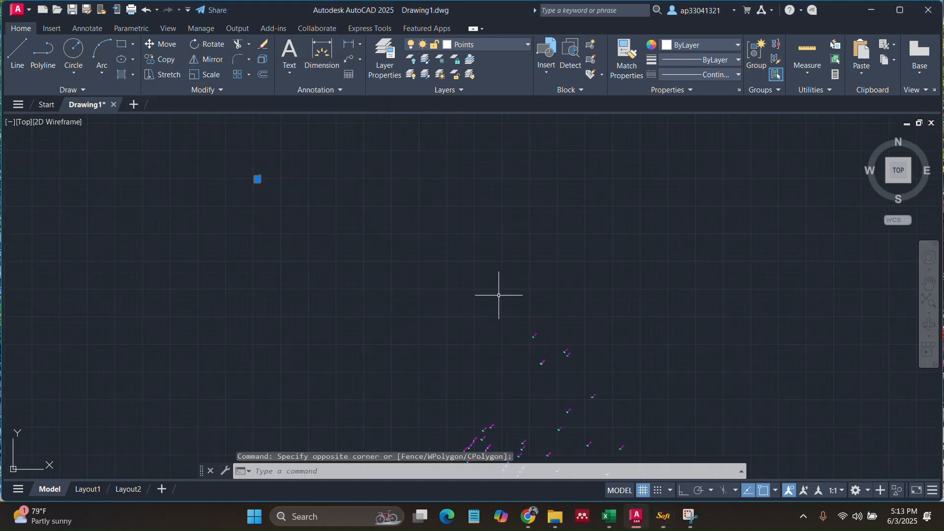
key(Delete)
- Zoom in and erase the overlapping duplicate point near label 113
scroll(430, 252, down, 6)
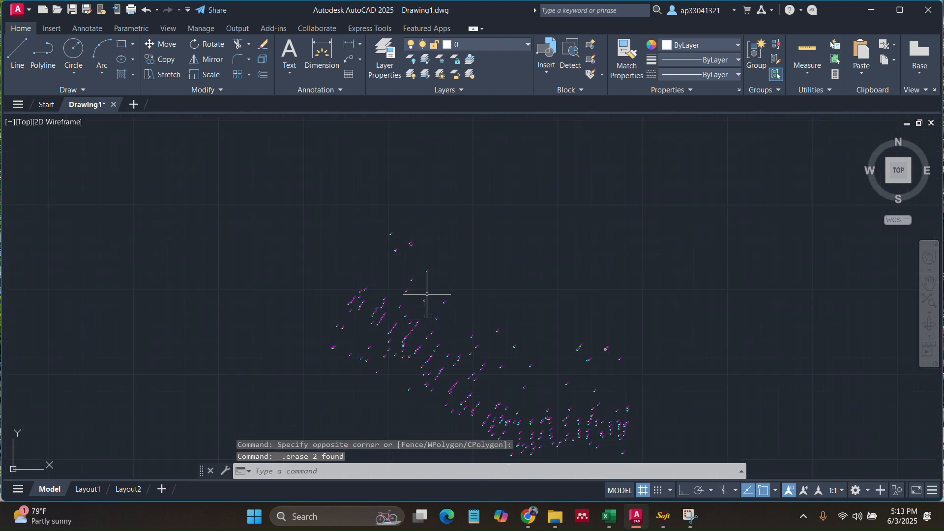
scroll(410, 299, up, 5)
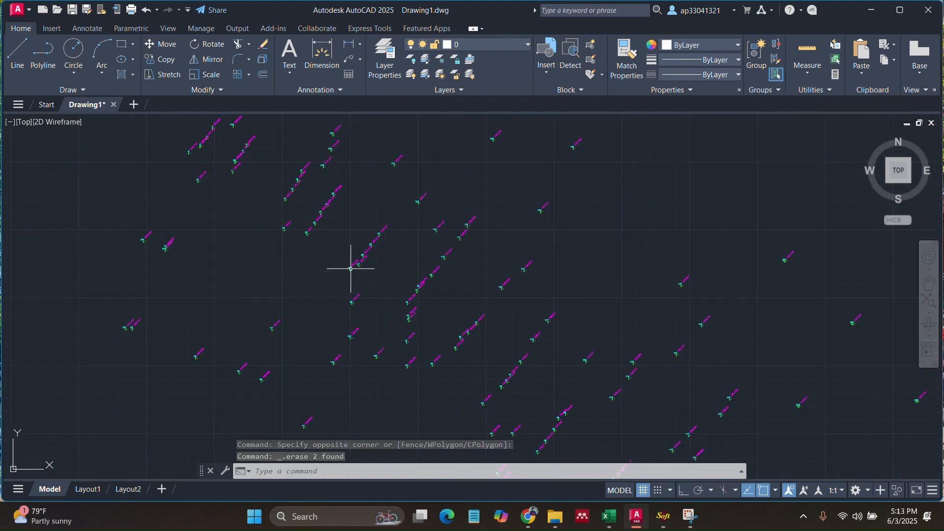
scroll(308, 267, up, 8)
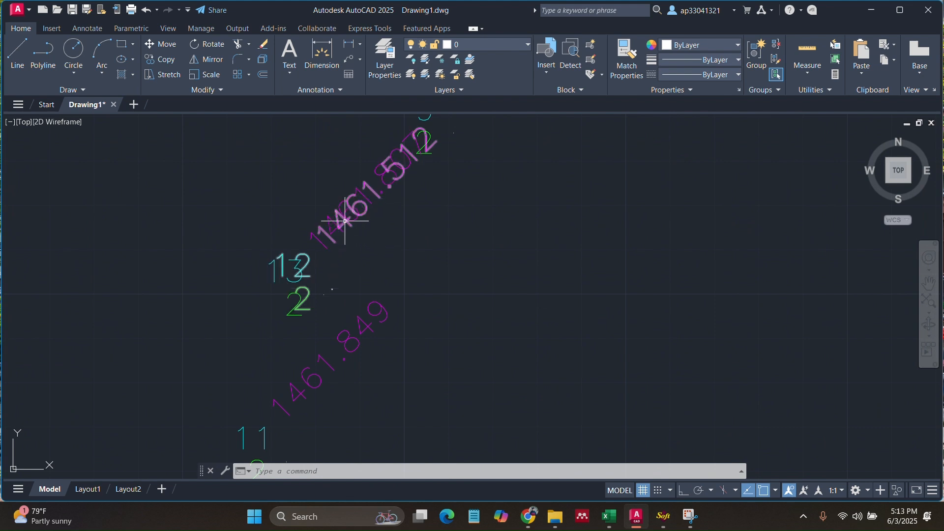
click(343, 221)
key(Delete)
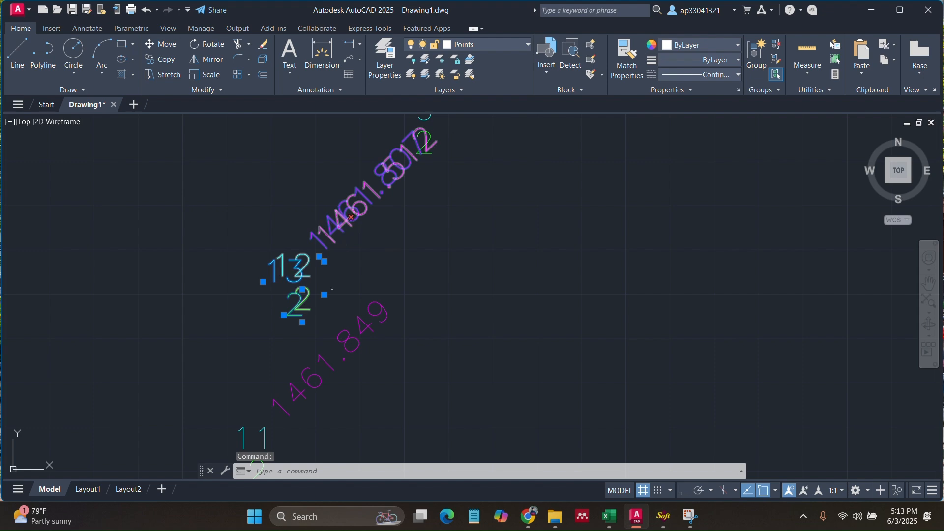
- Erase the overlapping duplicate point labelled 7 near label 6
scroll(371, 216, down, 2)
scroll(370, 217, down, 5)
scroll(307, 181, up, 7)
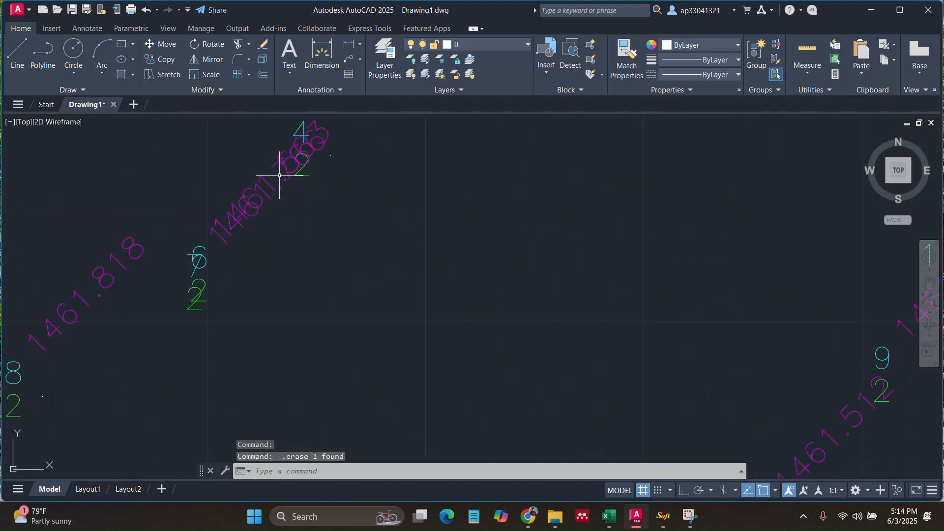
middle_drag(307, 242, 404, 306)
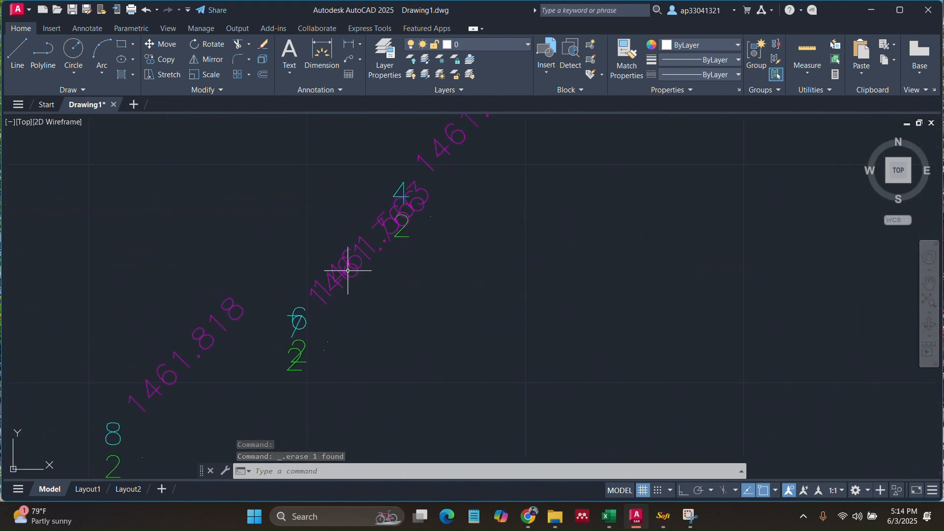
click(356, 268)
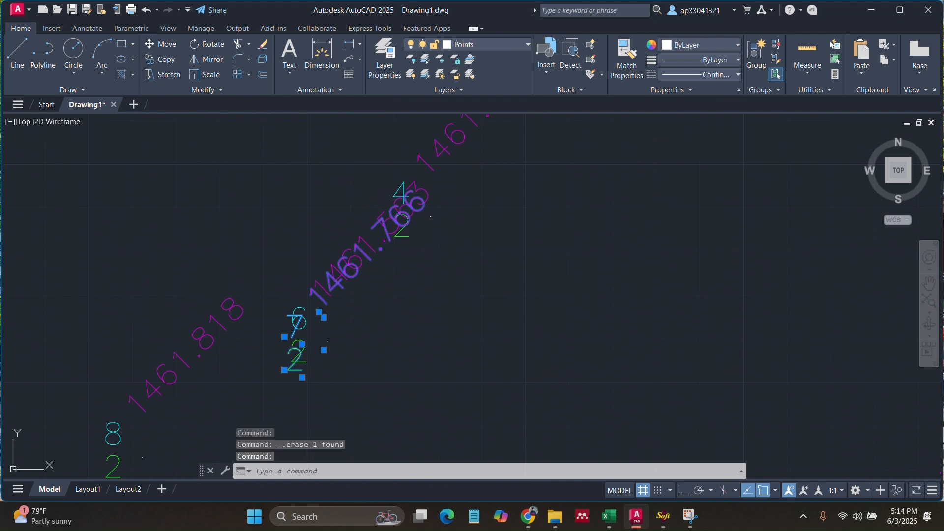
key(Delete)
scroll(378, 260, down, 8)
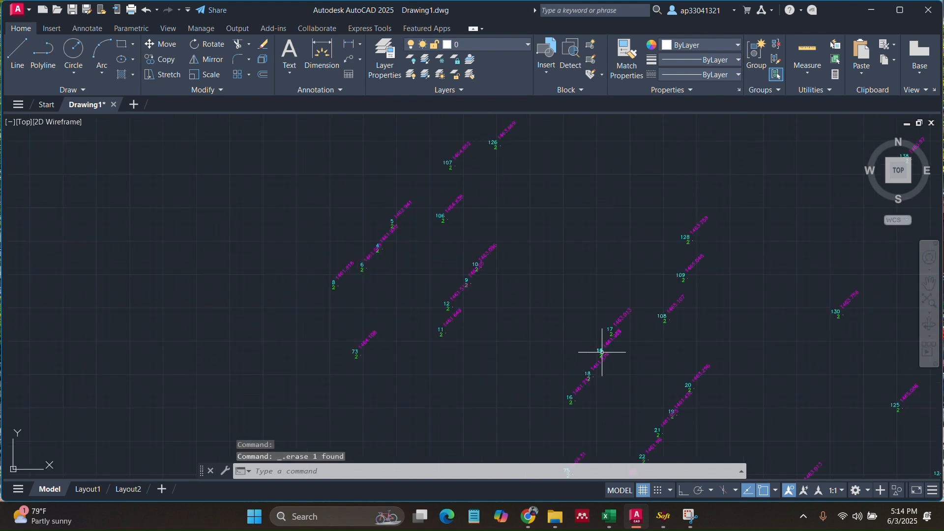
scroll(544, 337, up, 8)
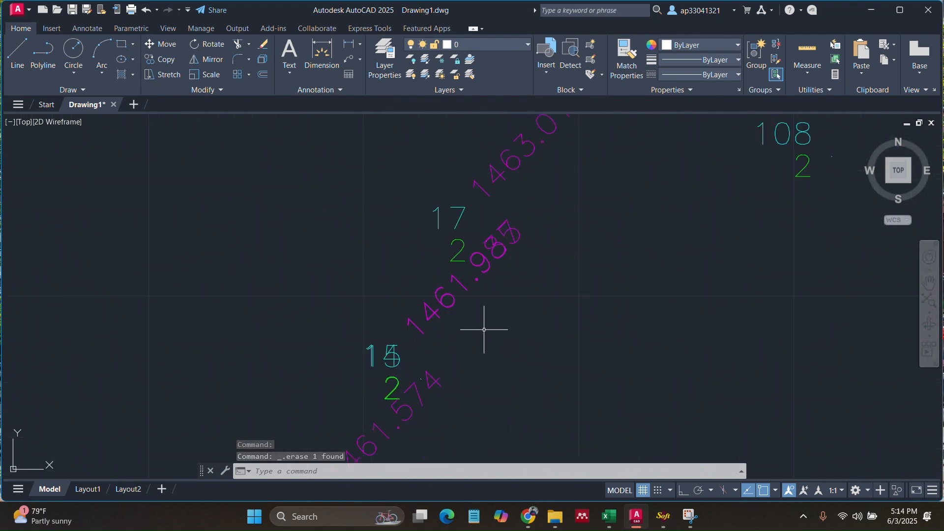
scroll(477, 329, down, 4)
scroll(448, 368, up, 2)
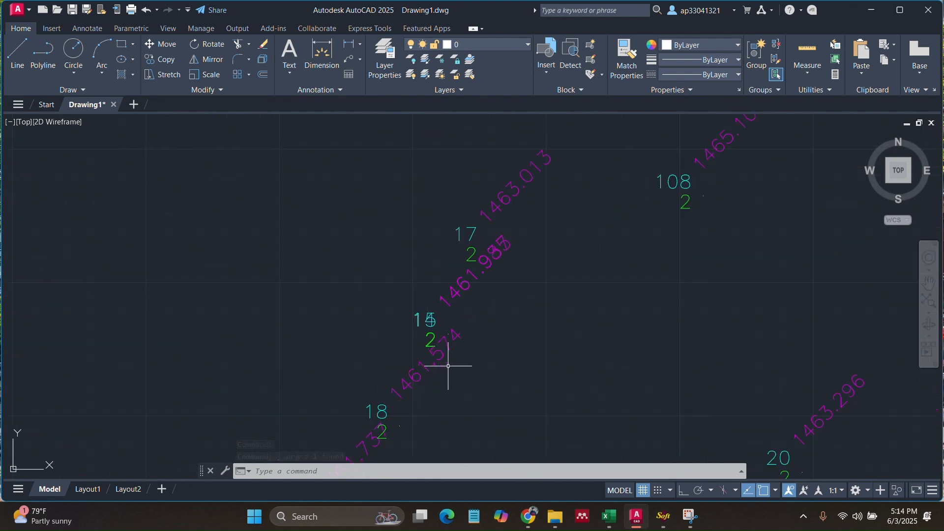
scroll(448, 366, down, 8)
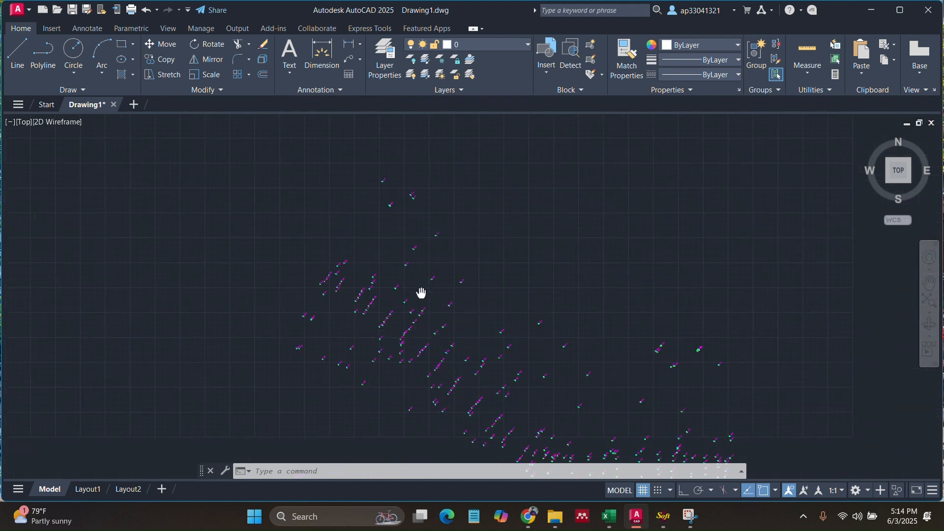
scroll(540, 346, down, 5)
- Start the SW_DTM boundary with corners above and left of the survey points
click(663, 517)
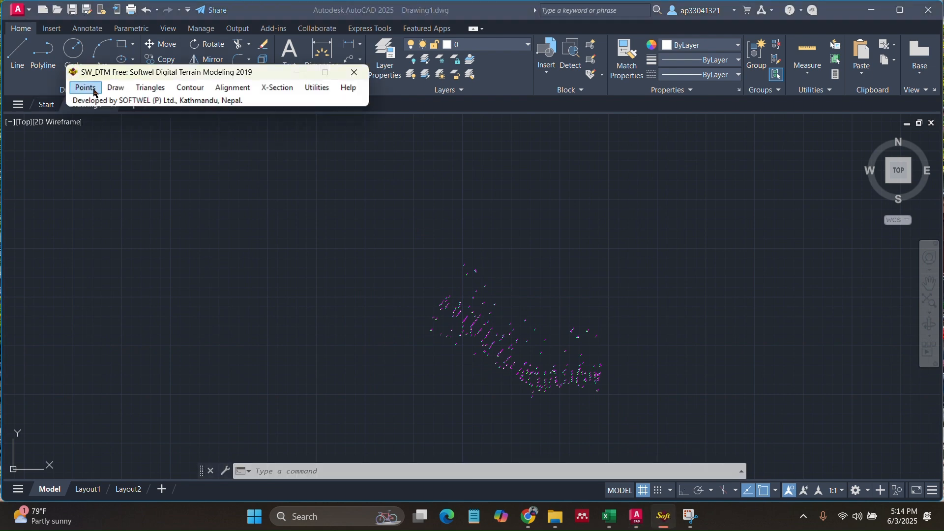
click(116, 87)
click(130, 129)
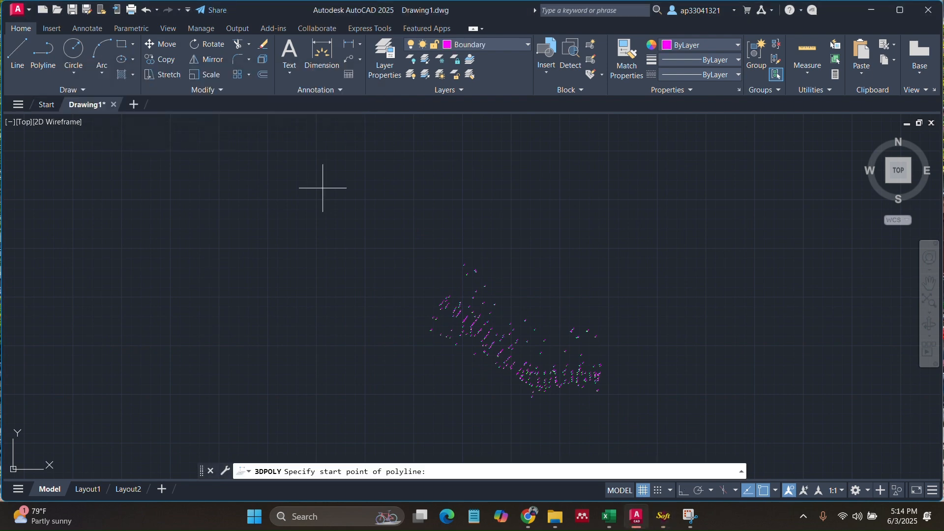
click(458, 258)
scroll(460, 258, down, 5)
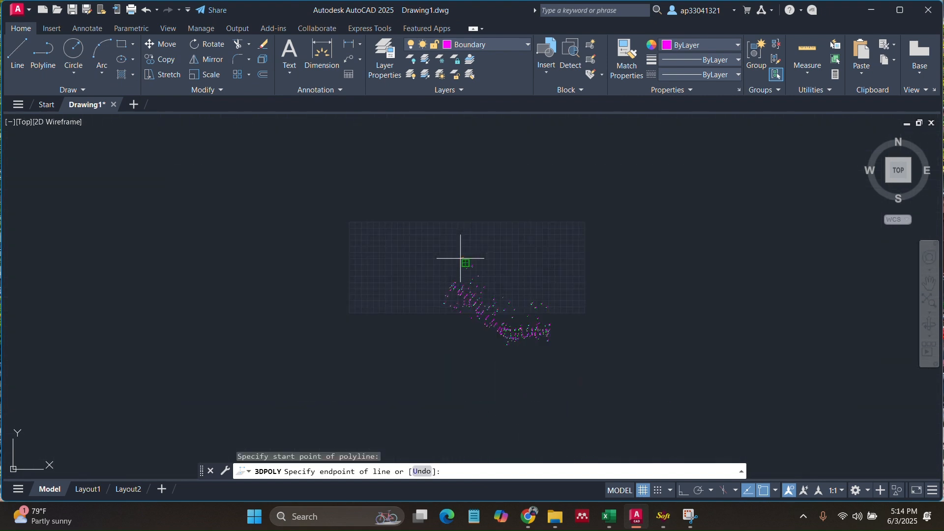
scroll(436, 303, up, 6)
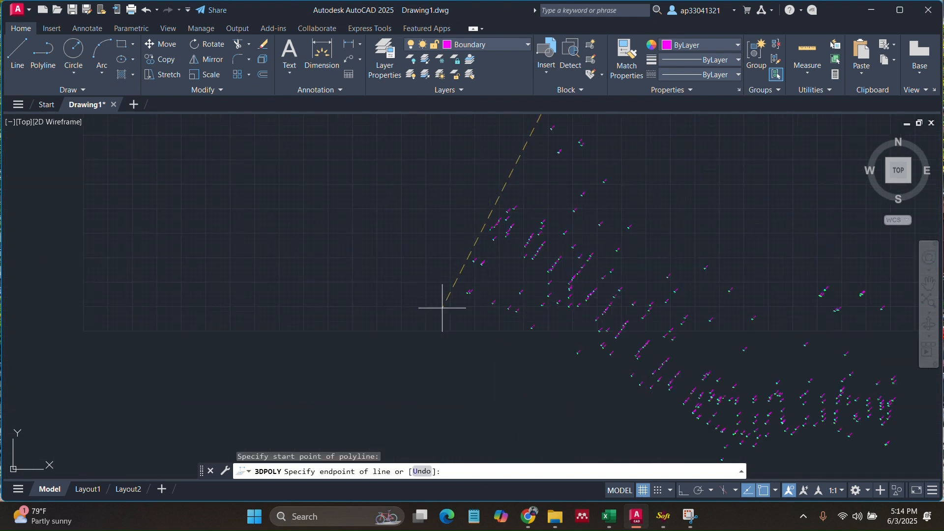
click(430, 301)
- Close the boundary polygon with corners below, right and upper-right of the points
scroll(513, 359, down, 6)
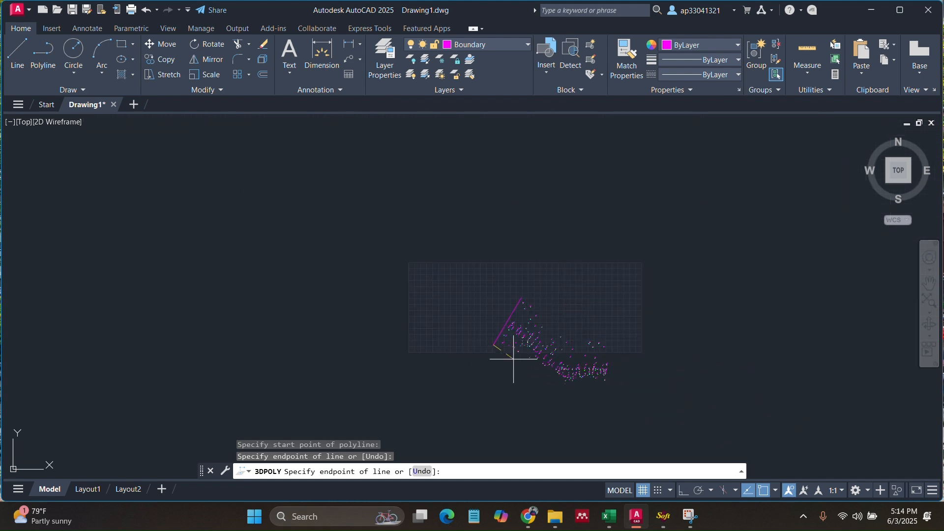
click(568, 406)
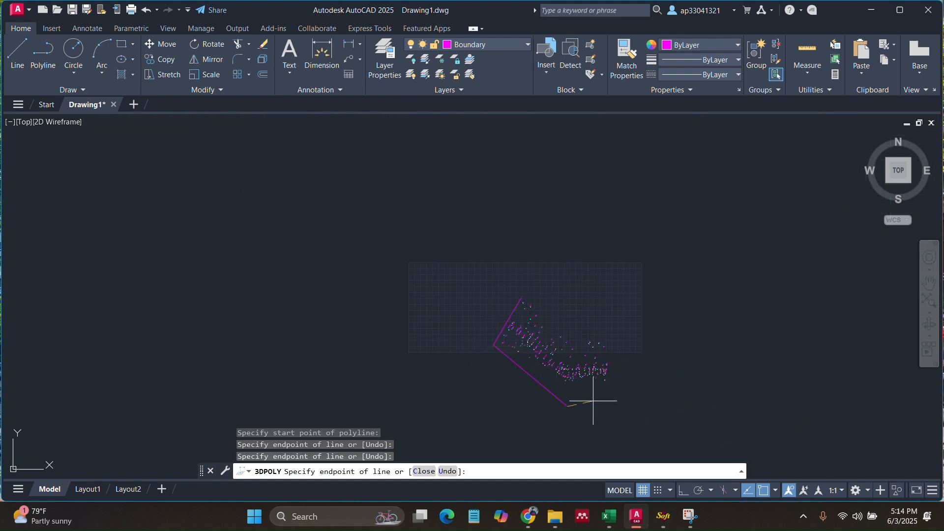
click(634, 373)
click(617, 324)
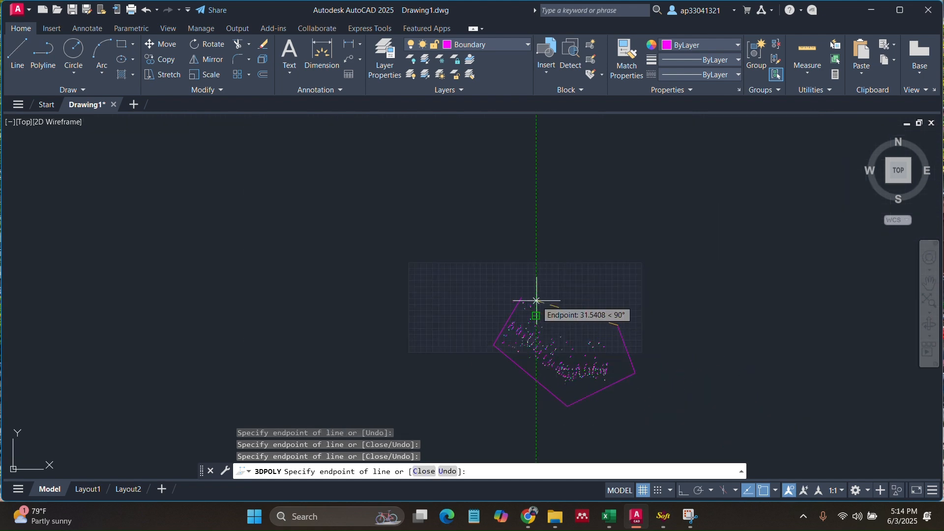
scroll(516, 302, up, 7)
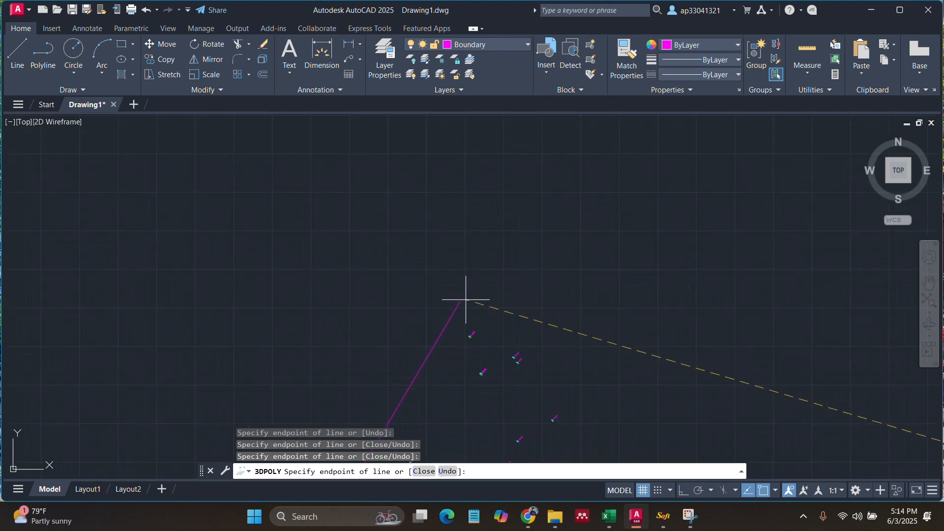
click(539, 297)
key(Escape)
scroll(511, 295, down, 6)
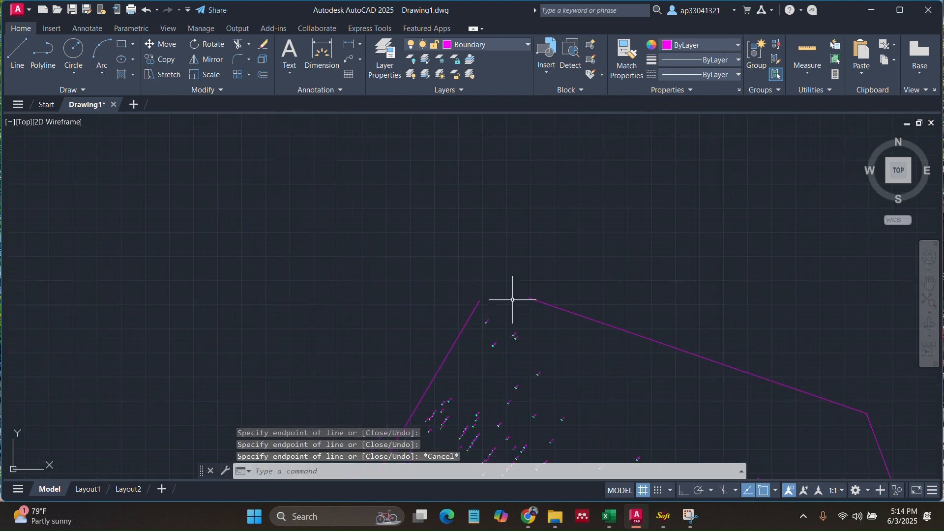
scroll(532, 369, up, 2)
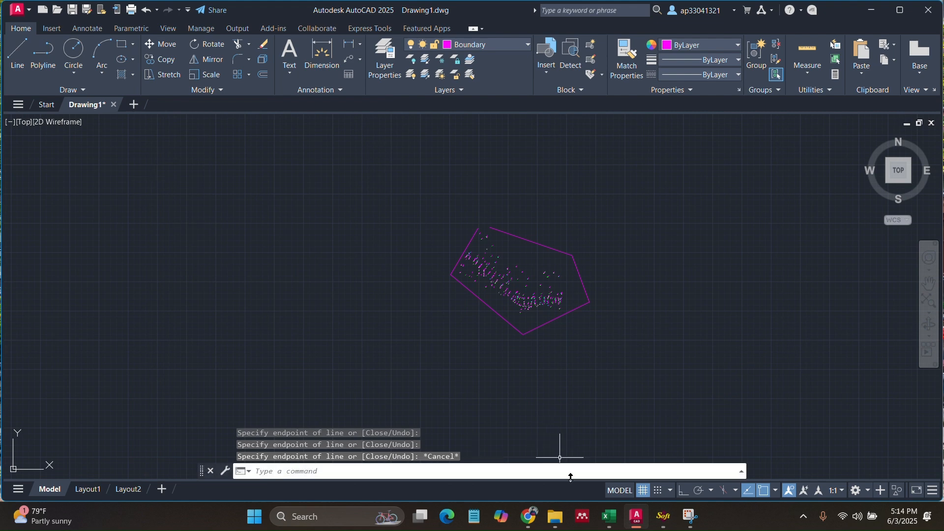
click(663, 516)
- Begin an added boundary along the polygon's top edge, then cancel it, keeping the original boundary
click(116, 88)
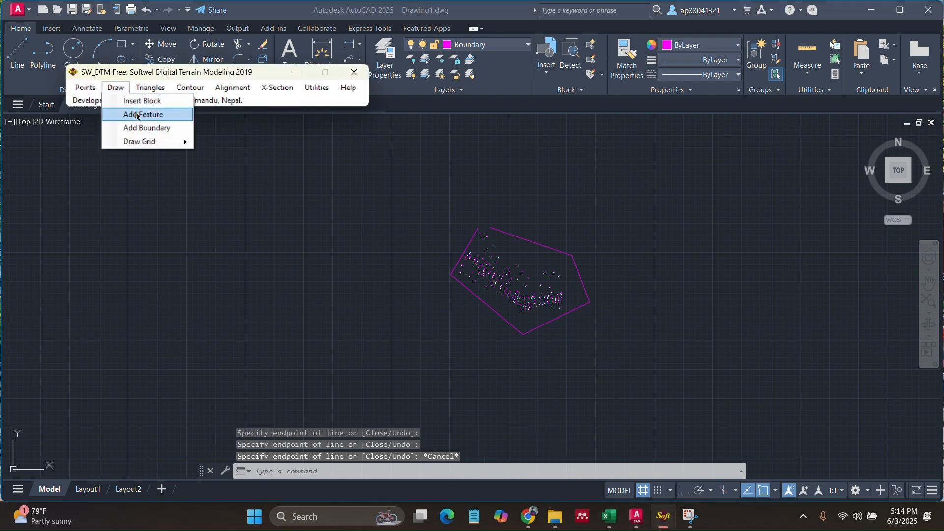
click(158, 136)
scroll(482, 231, up, 5)
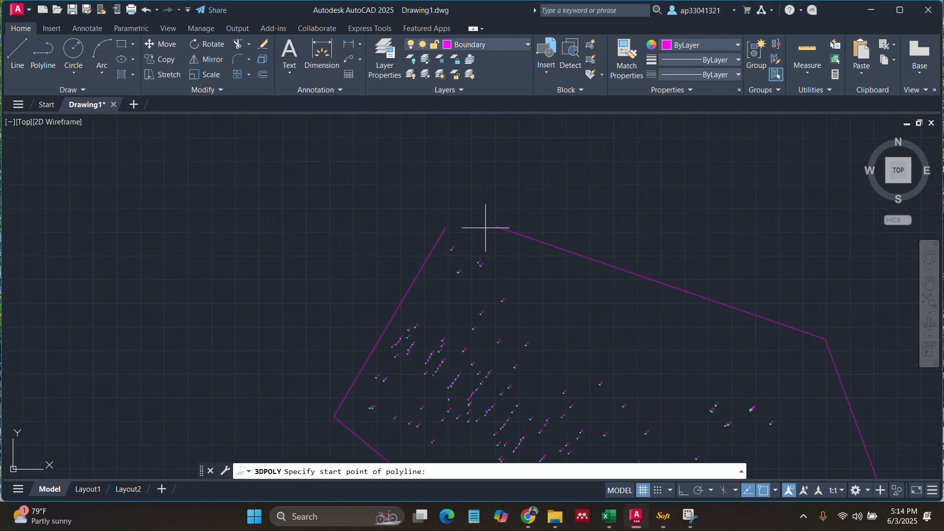
click(421, 228)
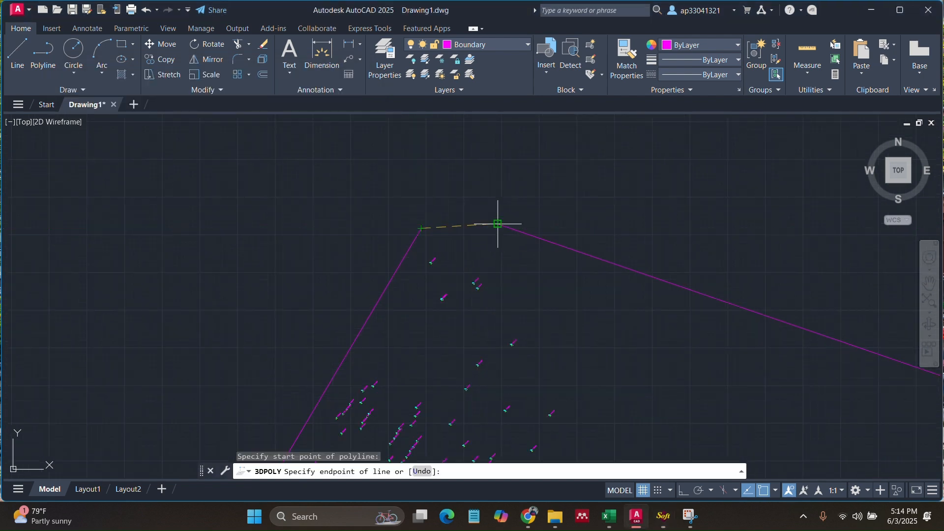
click(498, 224)
key(Escape)
scroll(436, 221, down, 5)
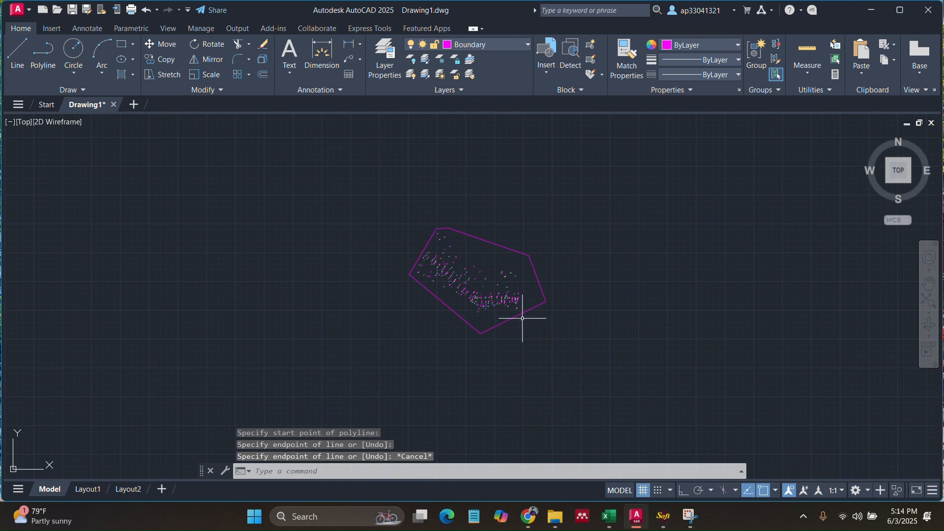
scroll(515, 297, up, 2)
middle_drag(437, 253, 496, 296)
scroll(506, 304, up, 2)
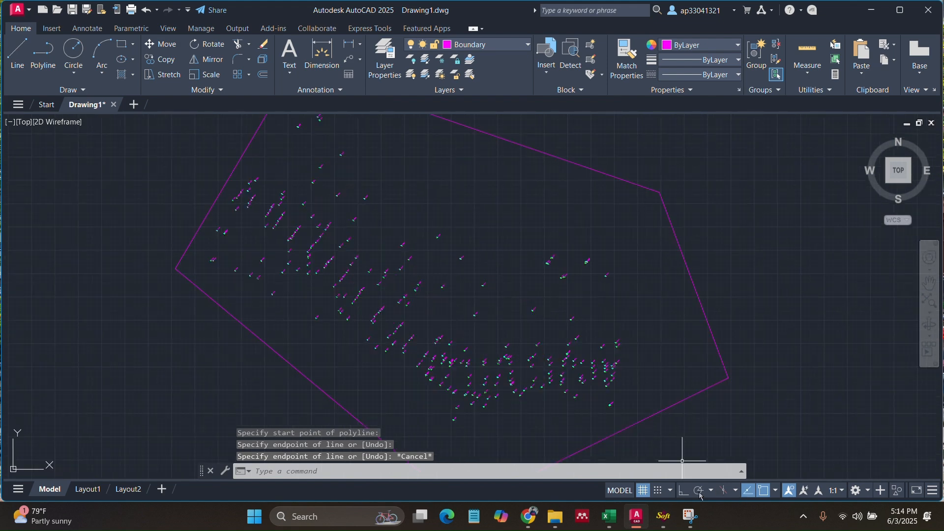
click(663, 516)
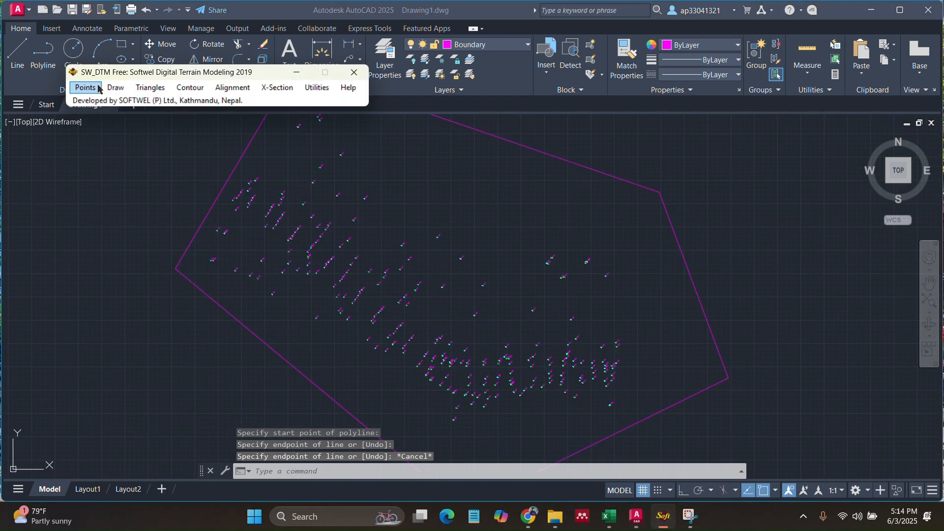
- Attempt triangulation, then decline the prompt to process the points first
click(89, 87)
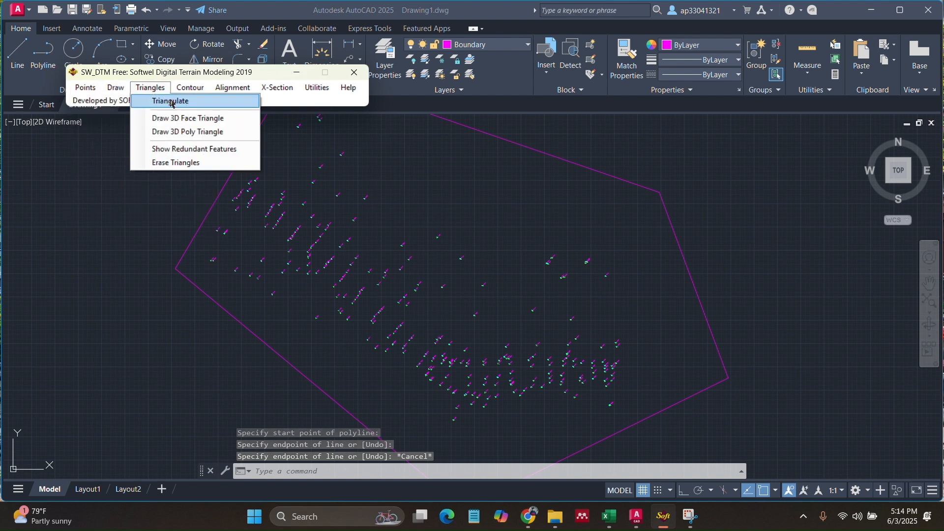
click(162, 100)
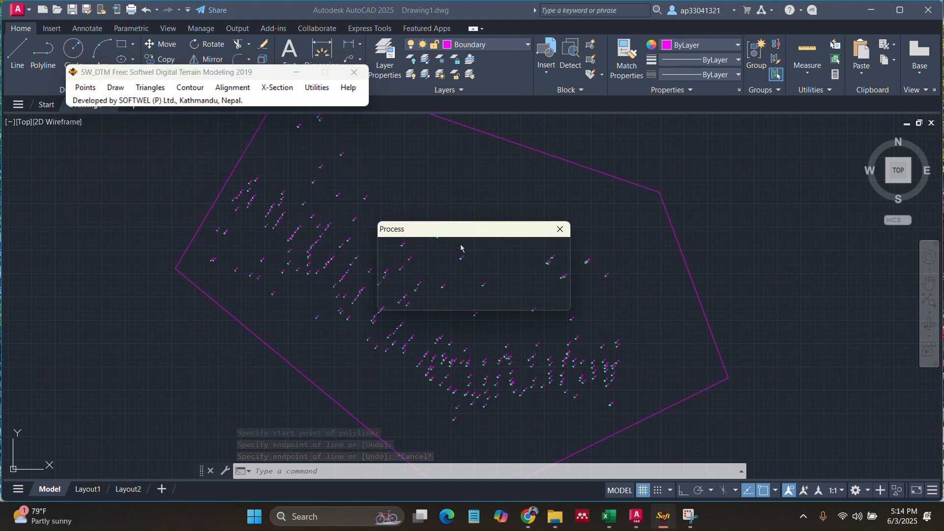
drag(473, 231, 228, 184)
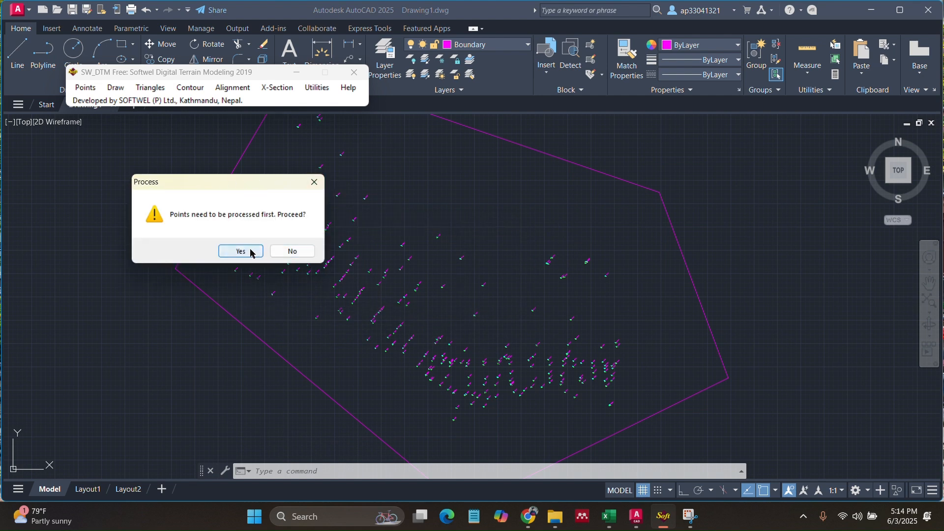
click(315, 182)
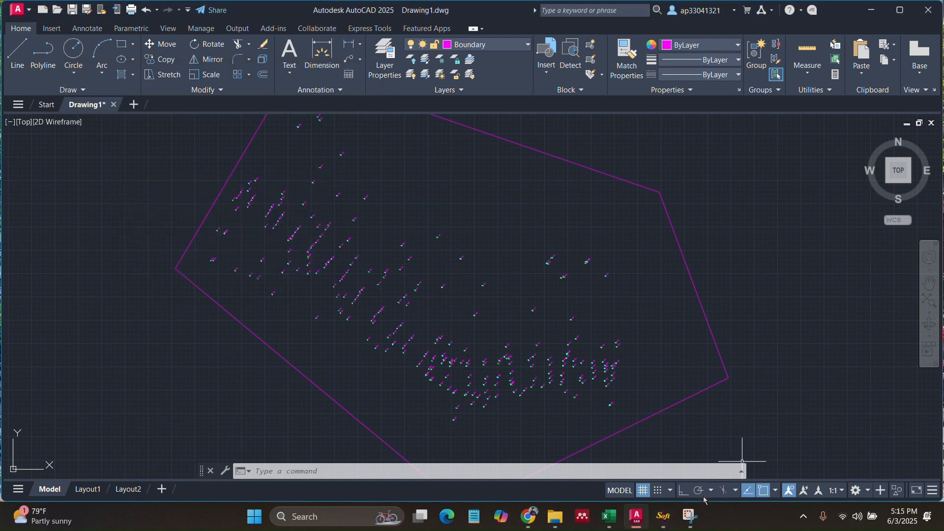
click(664, 516)
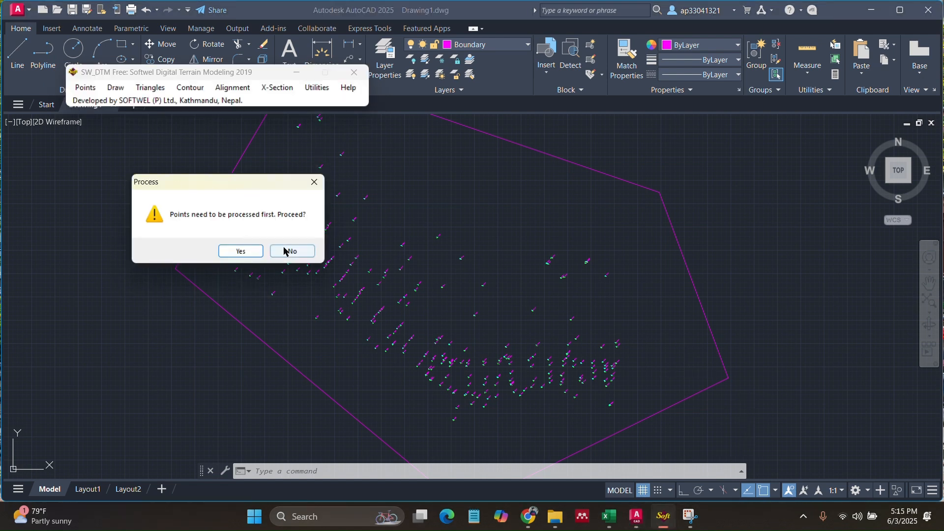
click(290, 251)
- Process the 262 survey points with the Features layer selected
click(98, 91)
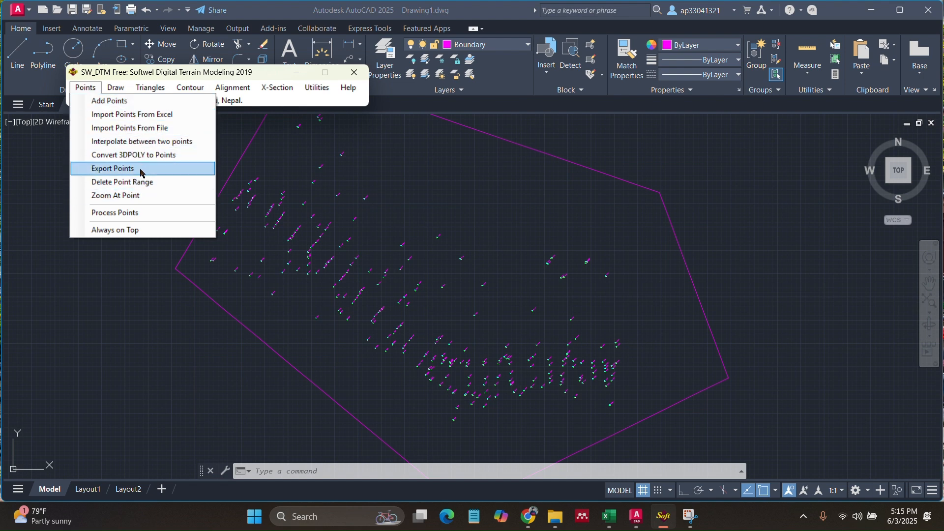
click(143, 213)
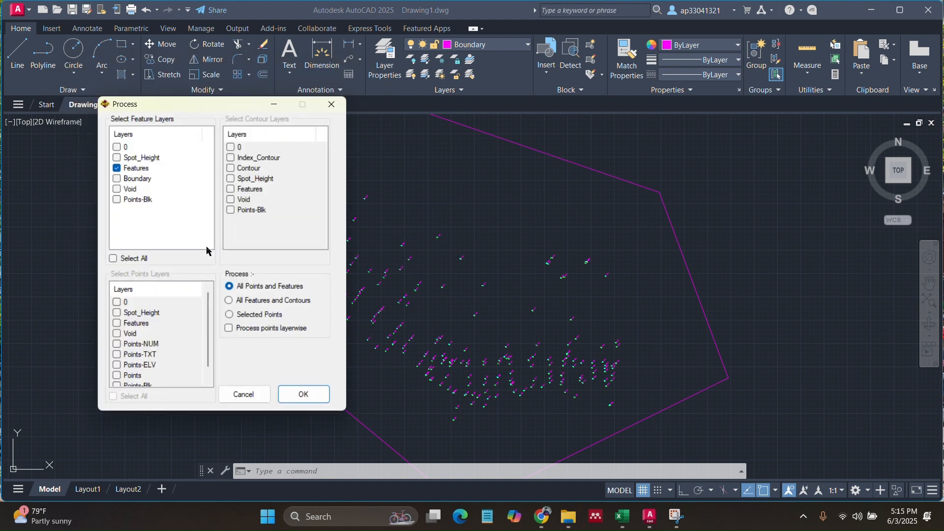
click(301, 393)
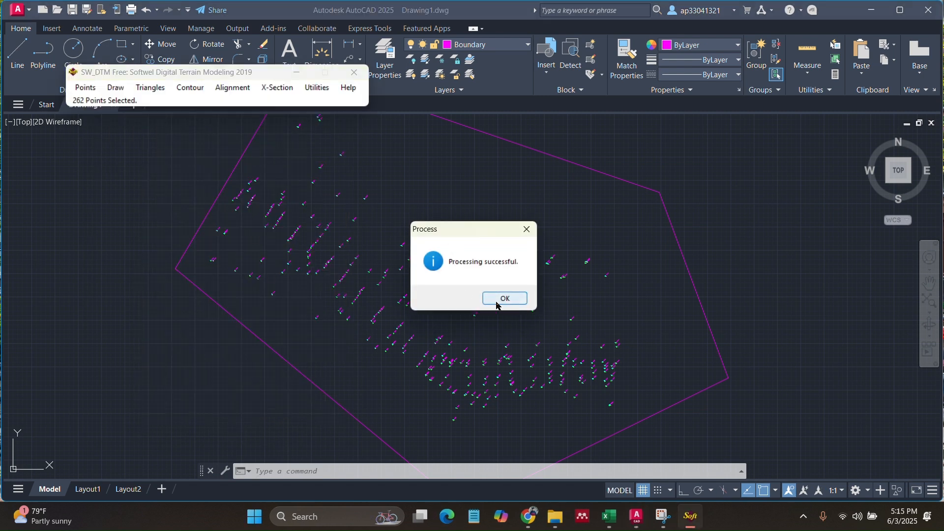
click(502, 298)
- Triangulate the processed points into a terrain surface
click(151, 88)
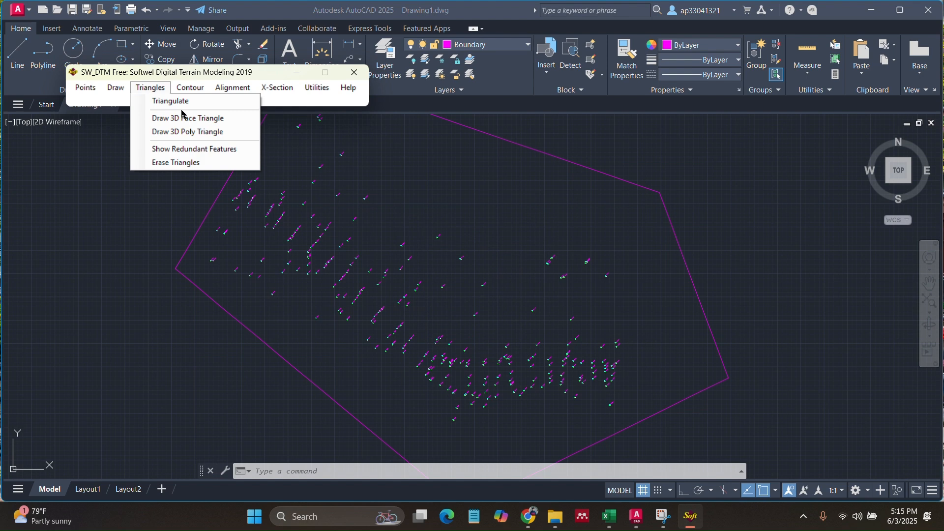
click(175, 98)
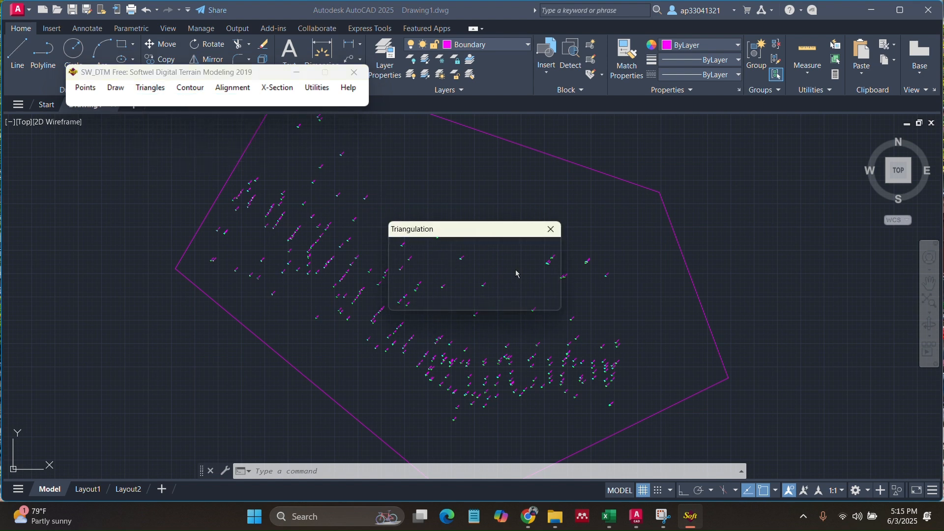
drag(497, 231, 160, 191)
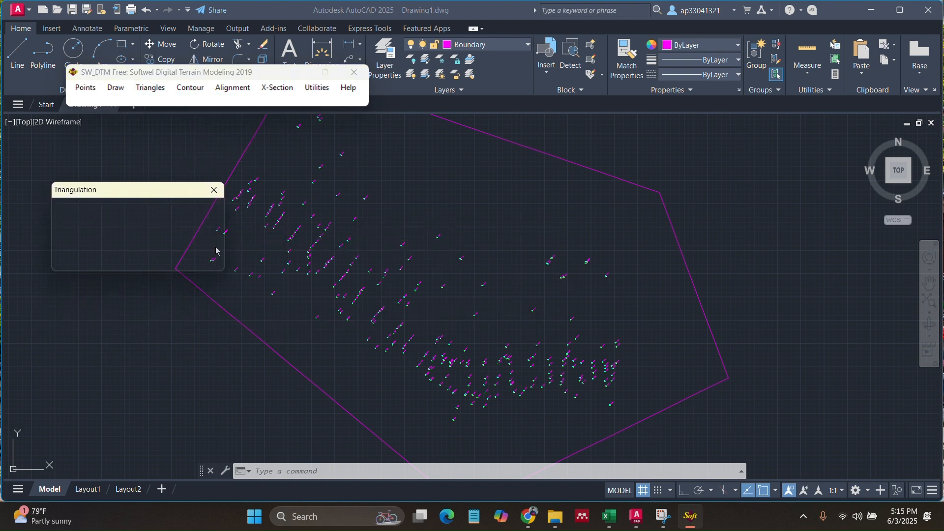
click(192, 259)
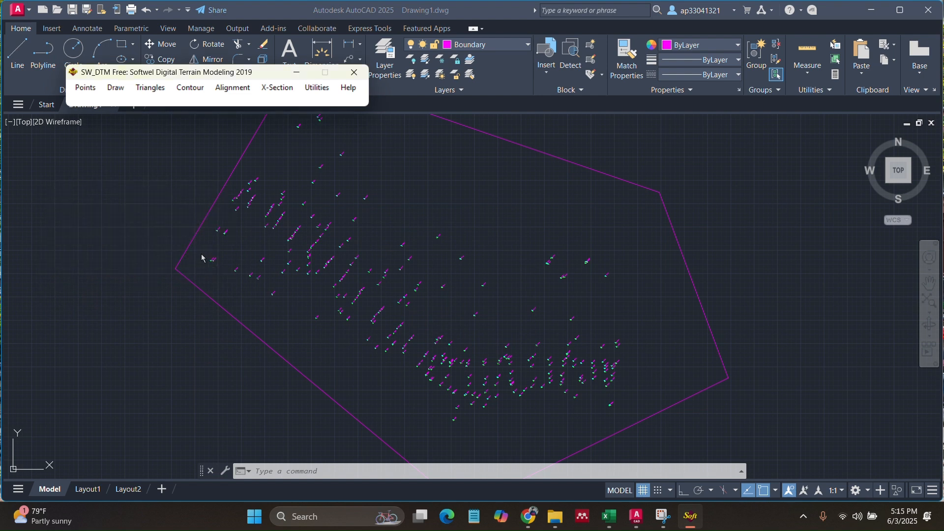
click(182, 91)
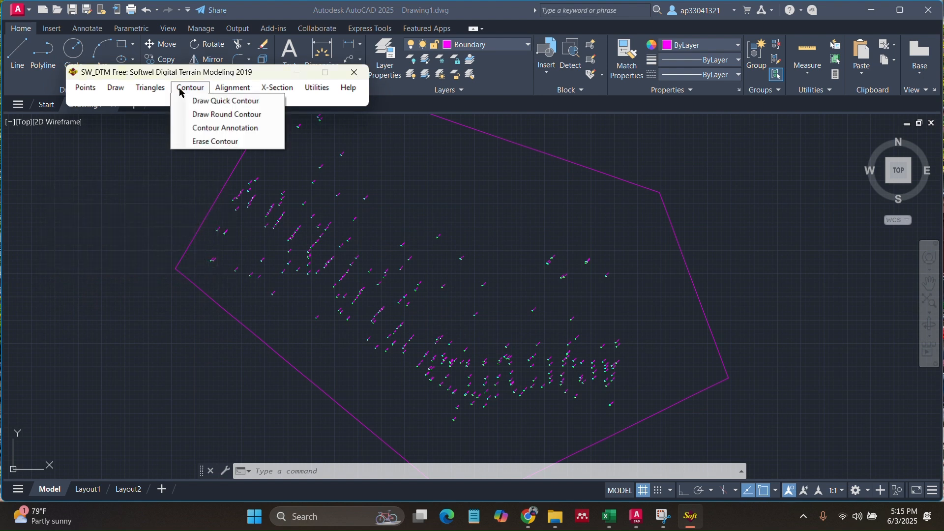
- Generate smooth contours with rounding factor 8 at 1.00 interval and 5.00 major contours
click(203, 115)
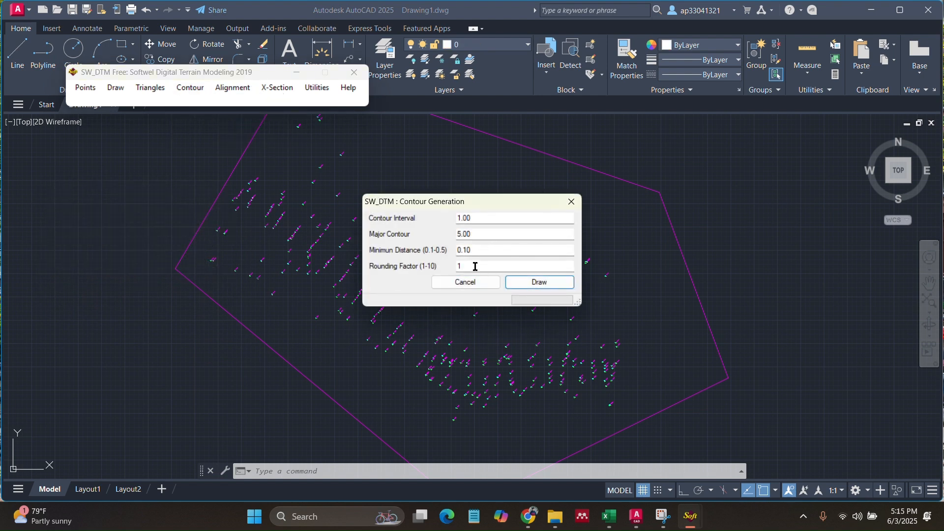
double_click(474, 266)
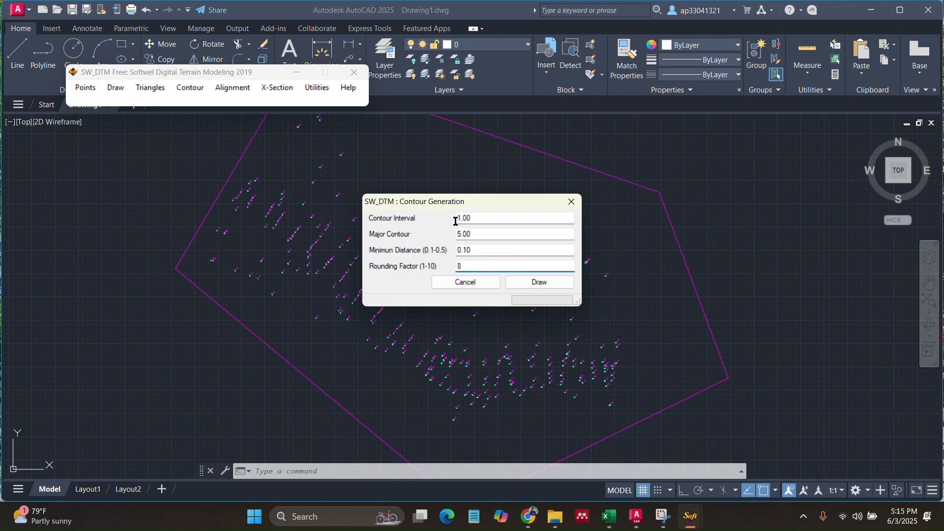
click(520, 282)
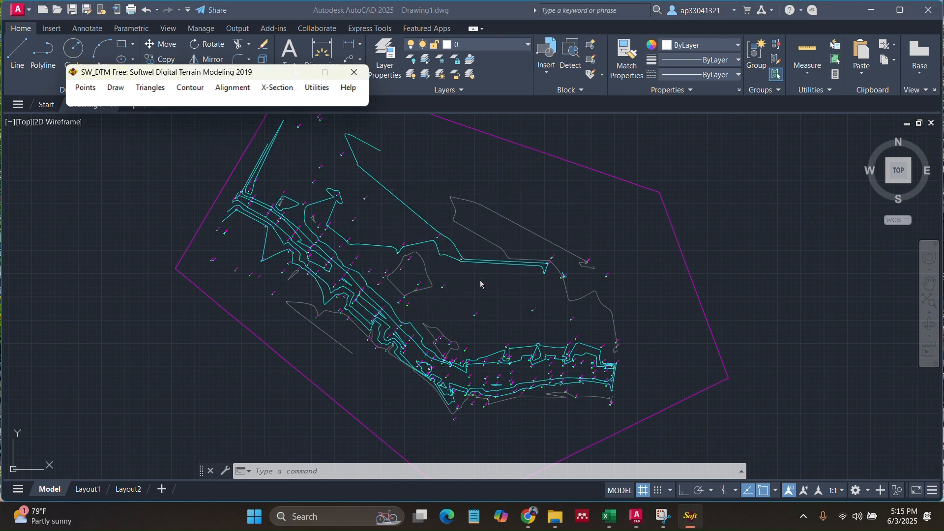
scroll(455, 246, down, 3)
scroll(433, 248, up, 1)
scroll(433, 249, down, 2)
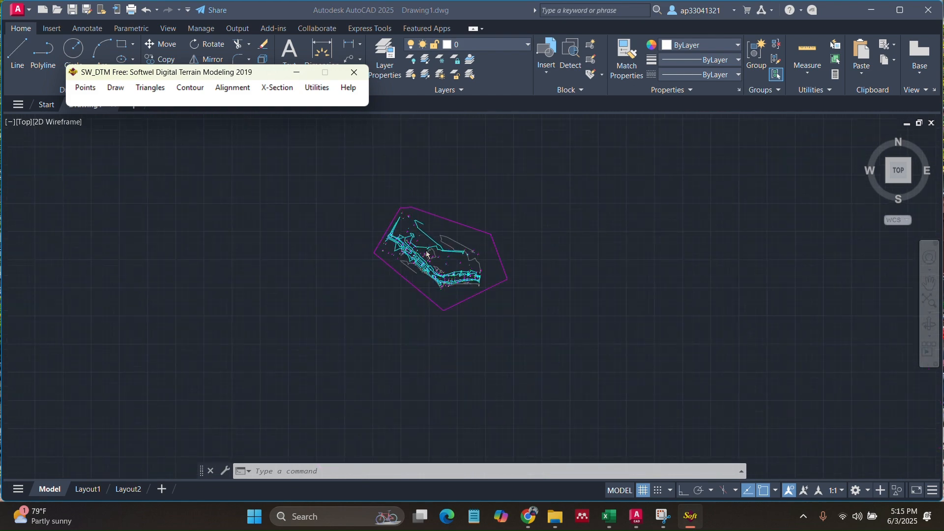
scroll(426, 254, up, 2)
scroll(426, 250, up, 3)
scroll(449, 270, down, 1)
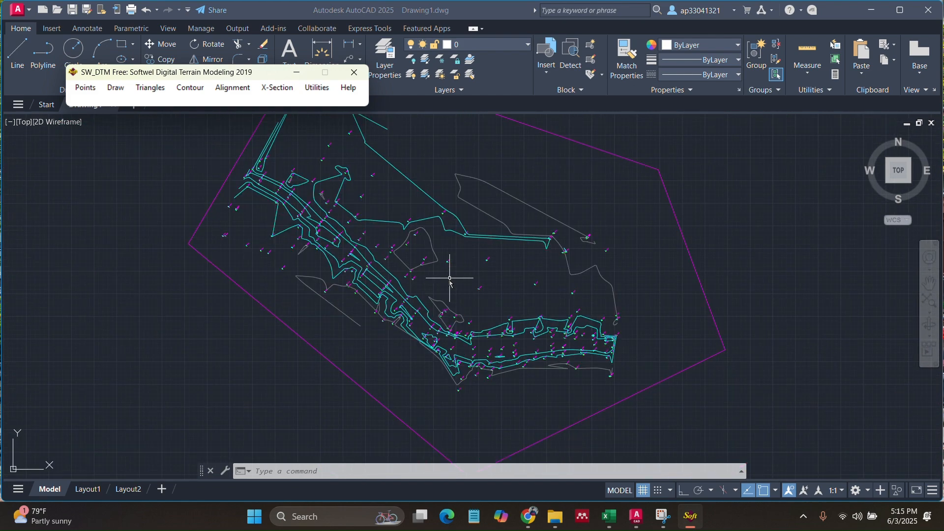
scroll(375, 253, up, 1)
- Pan and zoom to show the whole terrain and bring the SW_DTM palette back
click(282, 226)
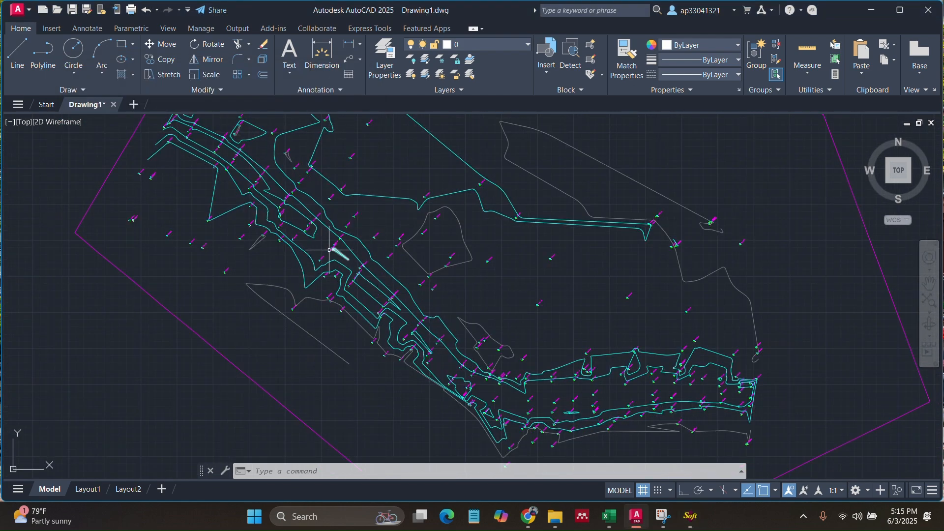
mouse_move(323, 255)
middle_down()
mouse_move(482, 338)
mouse_move(332, 325)
middle_up()
scroll(371, 276, down, 4)
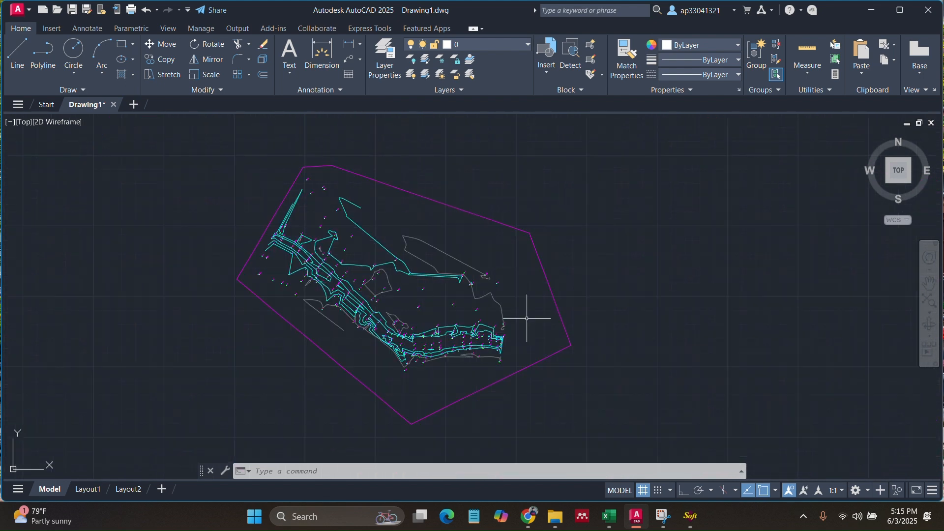
click(692, 516)
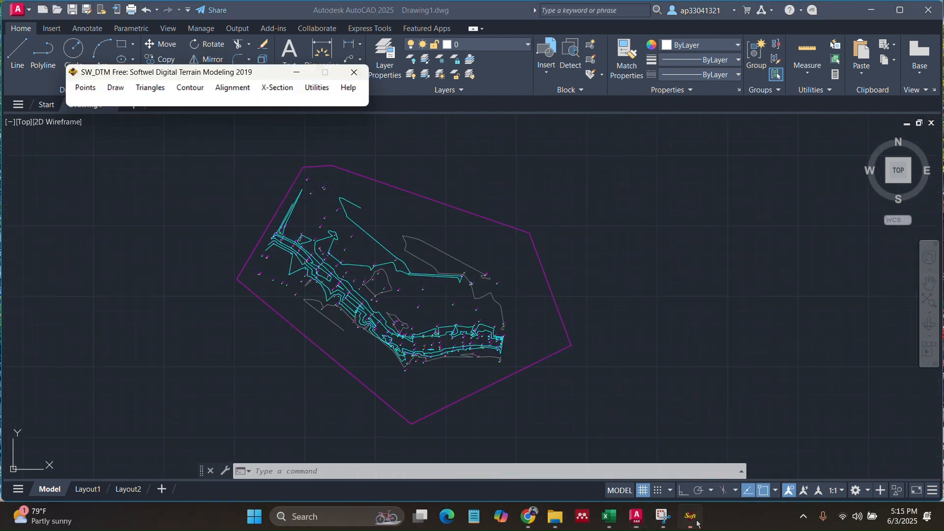
click(232, 87)
- Start the alignment at the valley's northwest end with vertices down the valley floor
click(265, 102)
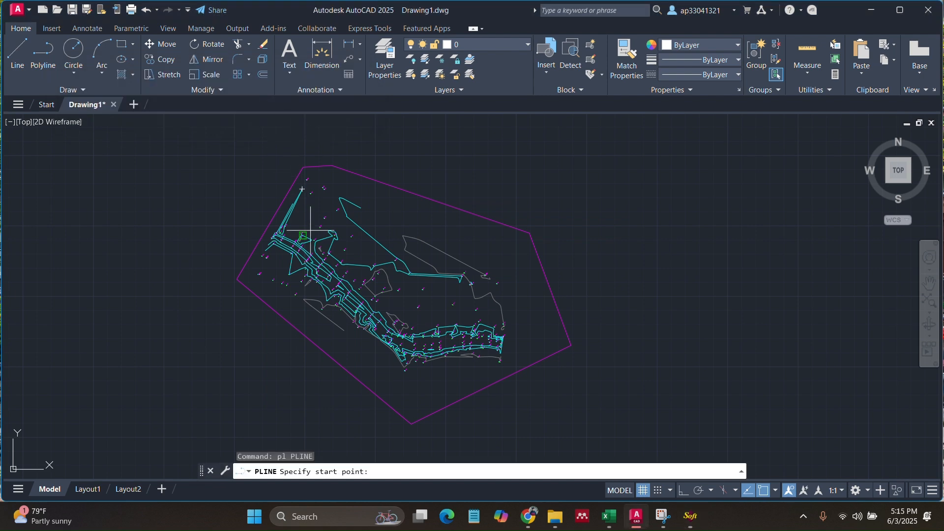
scroll(290, 232, up, 10)
scroll(290, 232, down, 5)
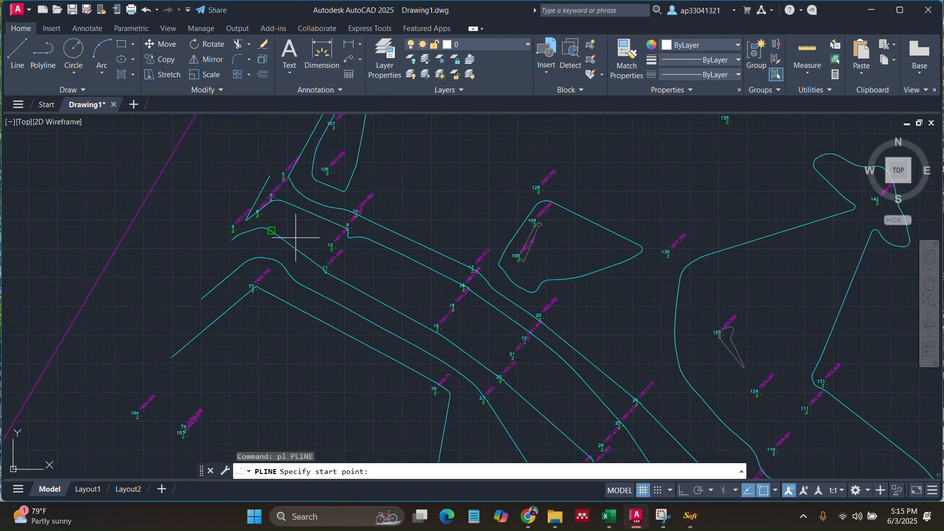
scroll(293, 228, up, 2)
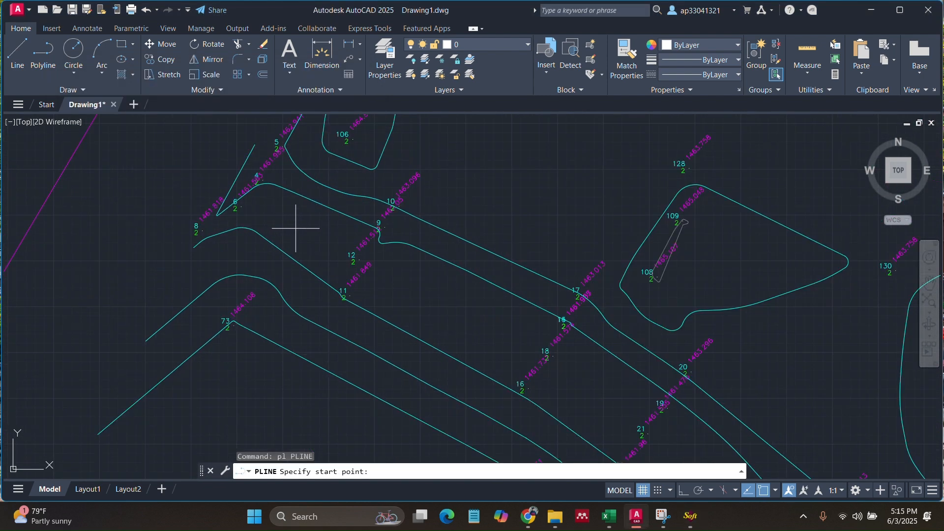
click(293, 228)
scroll(312, 227, down, 5)
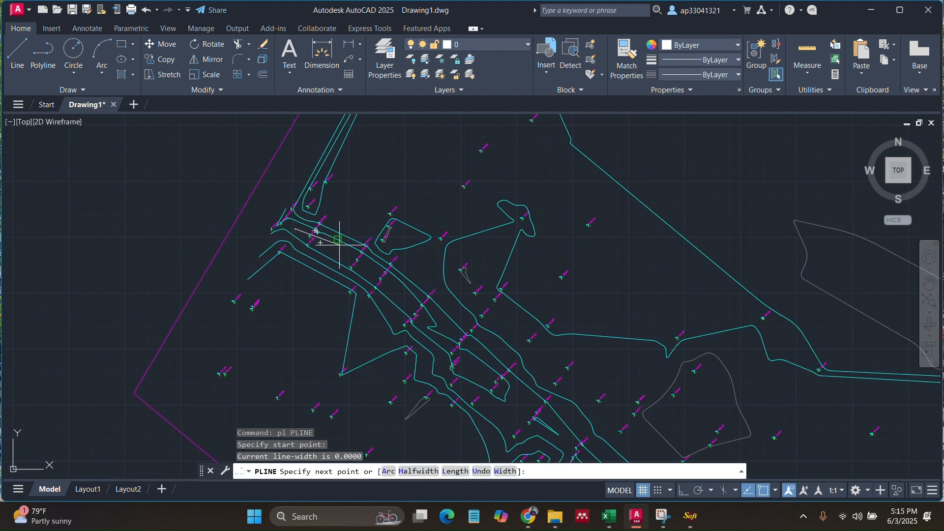
click(401, 295)
scroll(421, 320, up, 5)
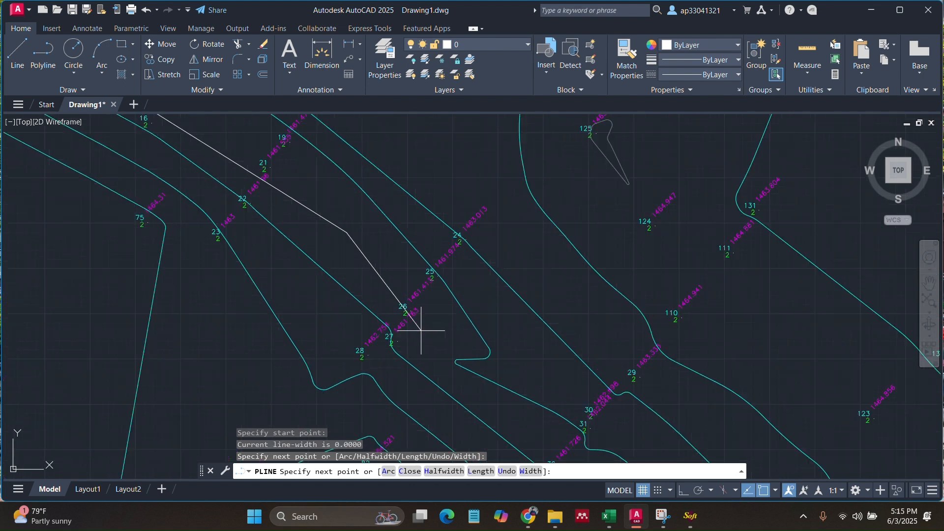
click(456, 381)
scroll(452, 322, down, 5)
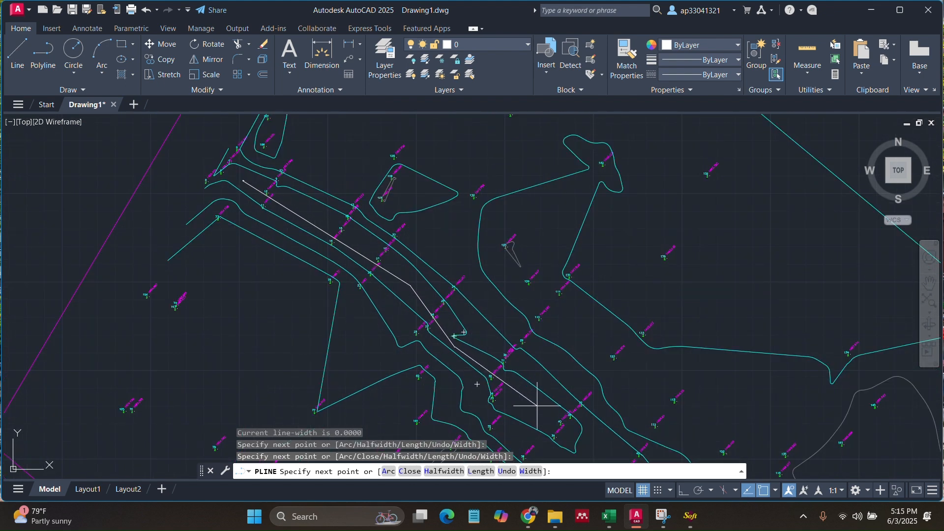
scroll(580, 429, down, 4)
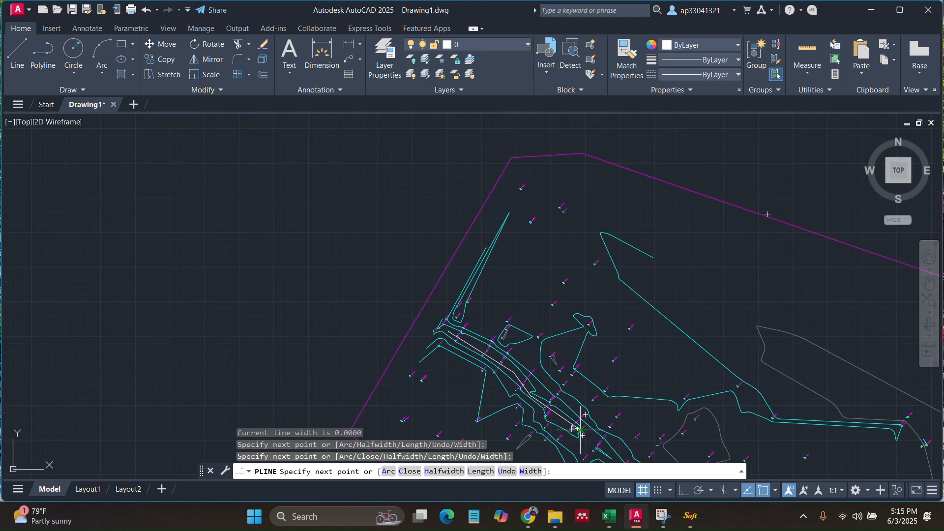
scroll(580, 429, up, 3)
- Add the next alignment vertex further southeast down the valley
middle_drag(580, 430, 370, 295)
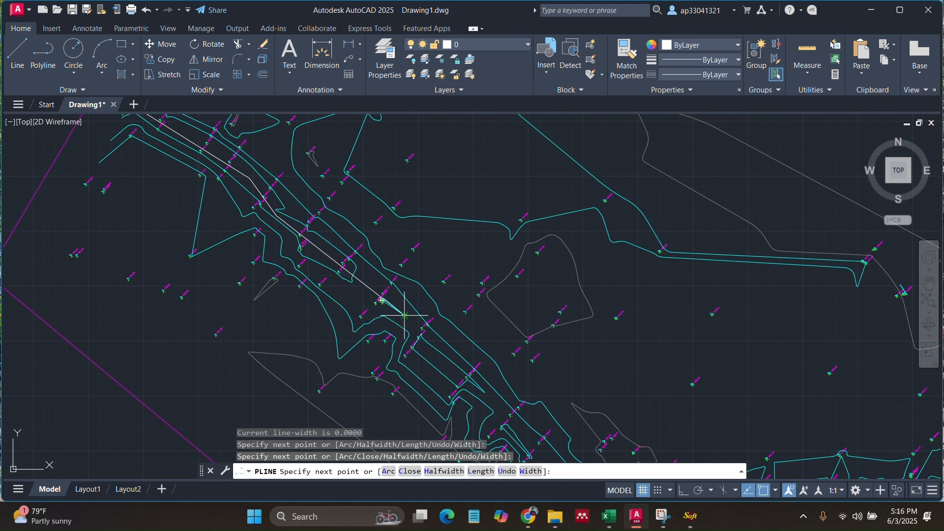
click(369, 291)
scroll(375, 289, up, 8)
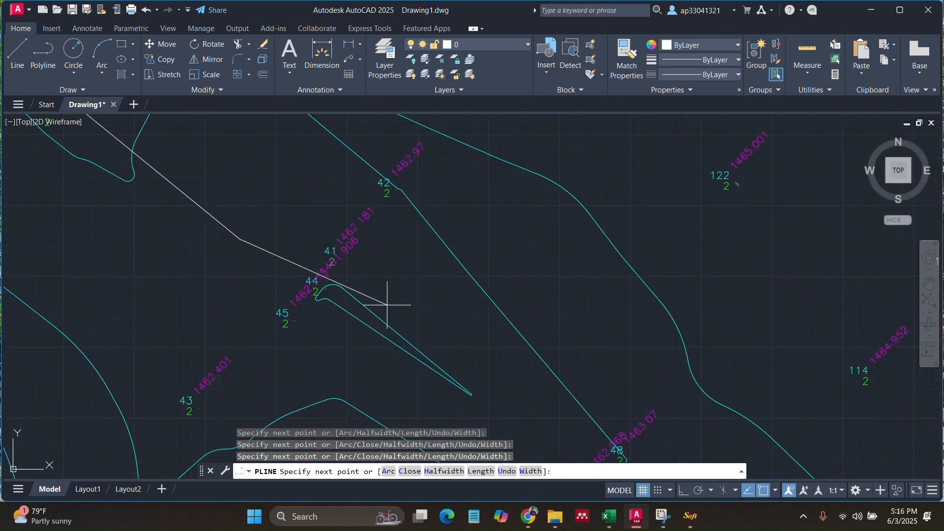
middle_drag(375, 362, 290, 166)
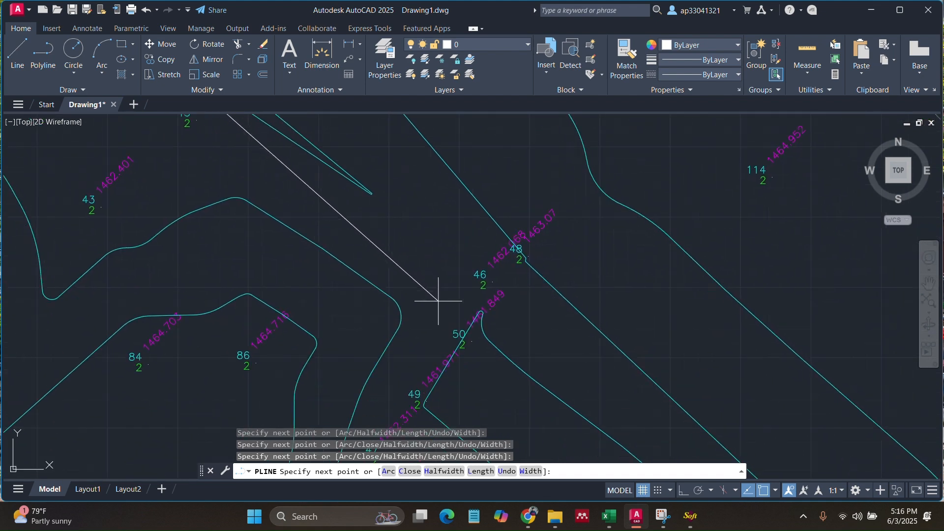
scroll(435, 291, down, 5)
scroll(529, 389, down, 1)
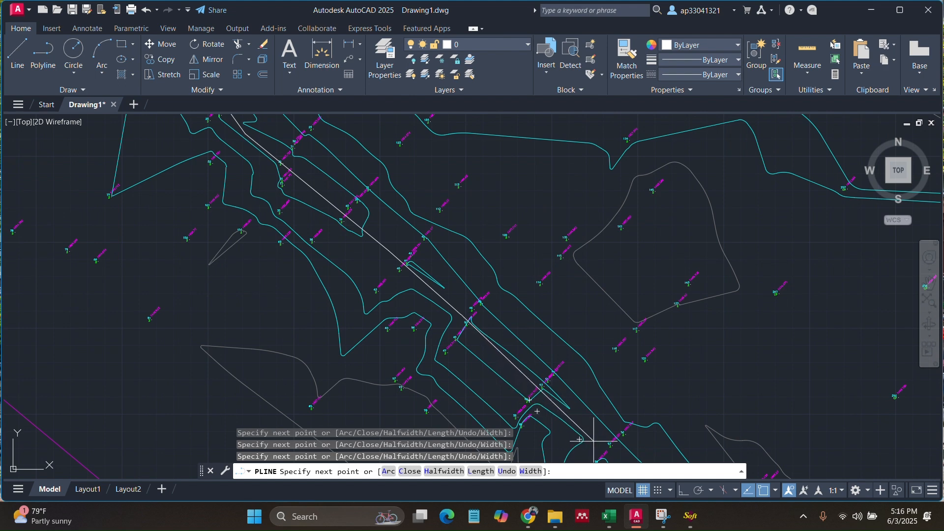
scroll(576, 377, down, 1)
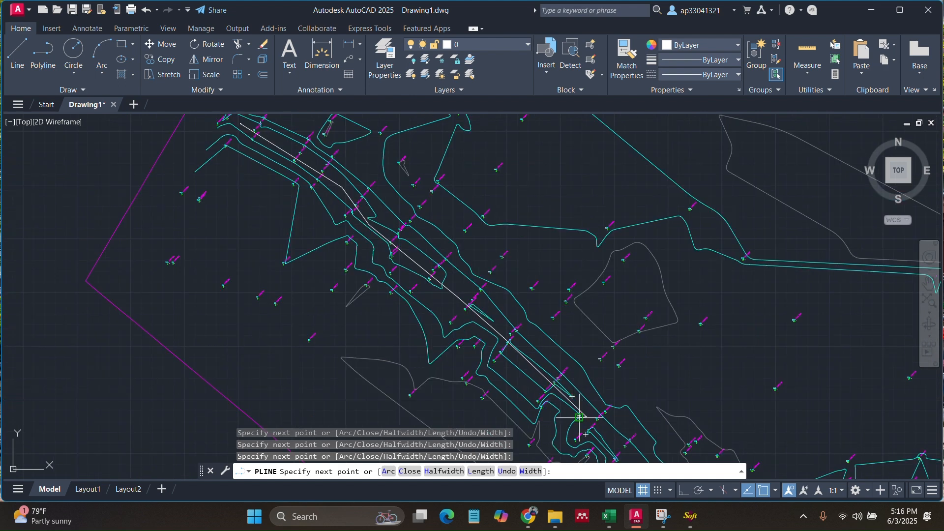
- Add vertices where the valley turns east through to the eastern end and finish the alignment
middle_drag(586, 423, 373, 258)
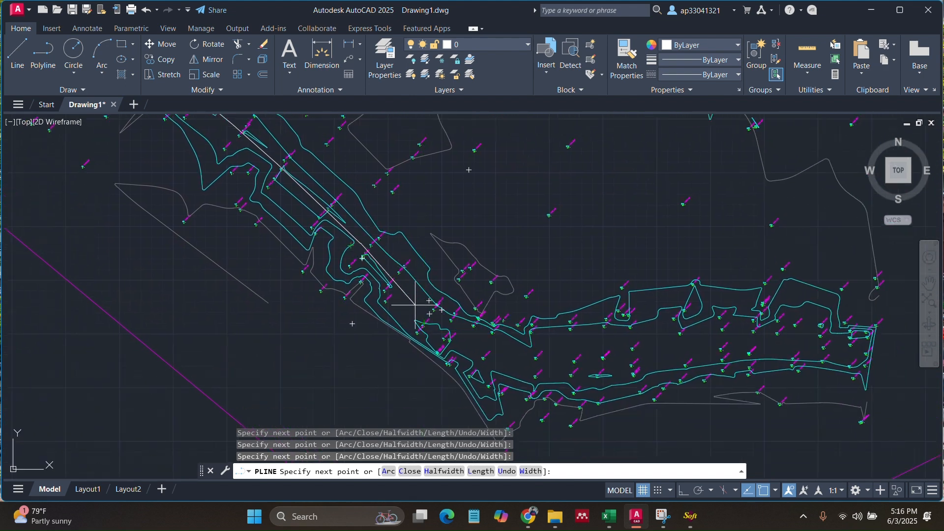
click(417, 306)
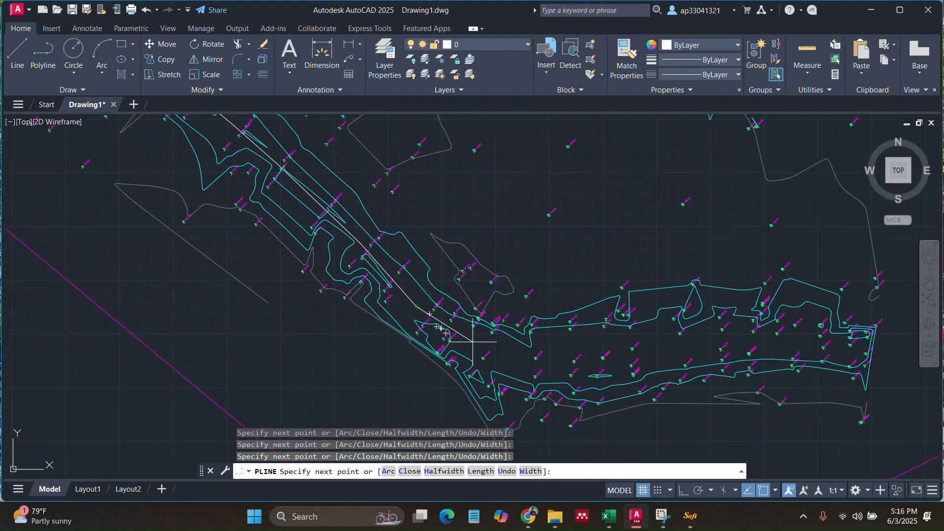
click(512, 359)
scroll(512, 359, down, 2)
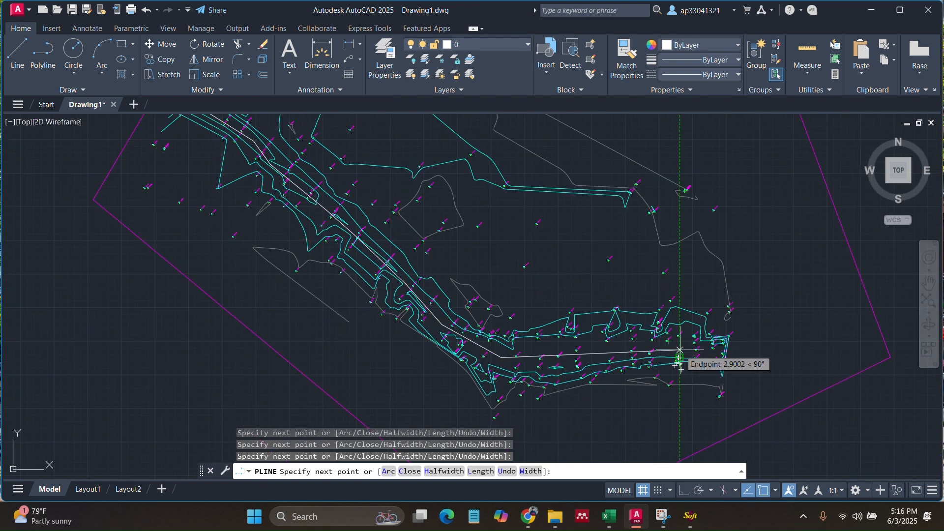
scroll(669, 344, up, 4)
click(664, 345)
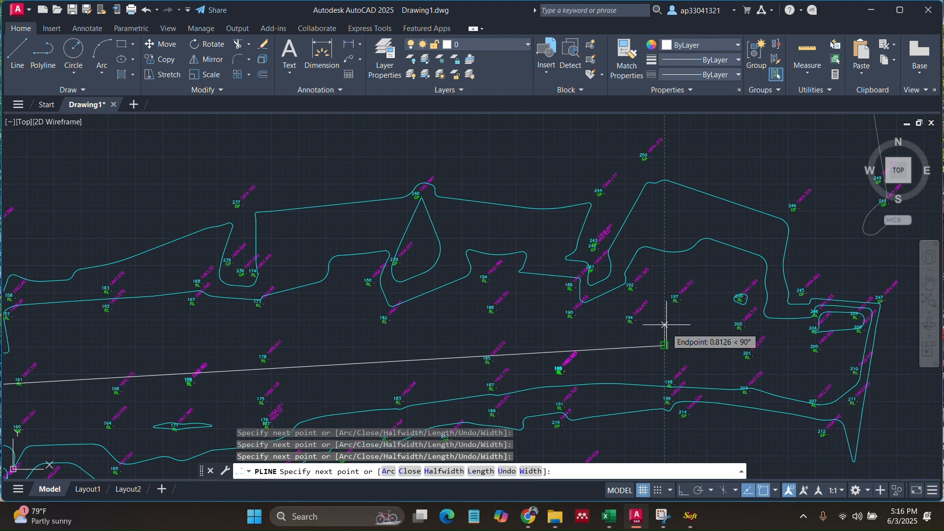
key(Return)
scroll(630, 281, down, 3)
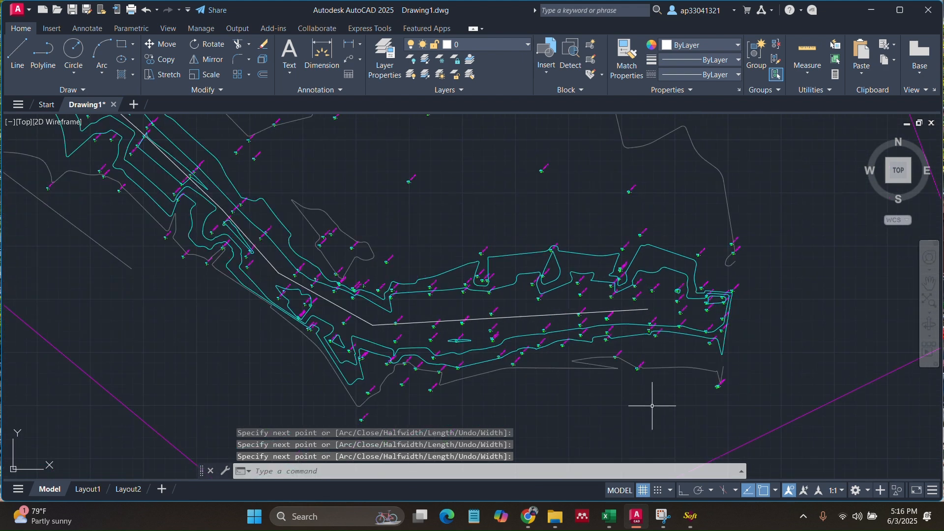
- Set Profile/Cross-Section from DTM to L-Profile and X-Section with all remark layers ticked
click(689, 515)
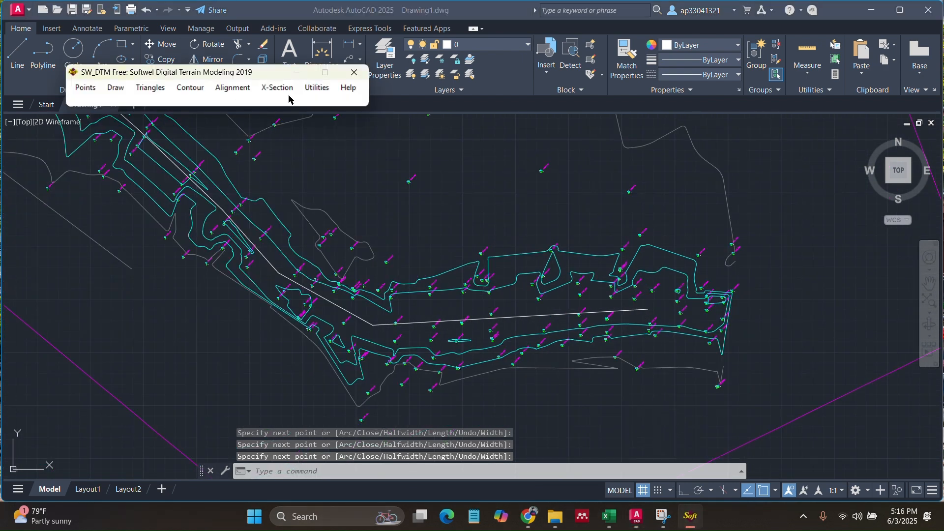
click(235, 88)
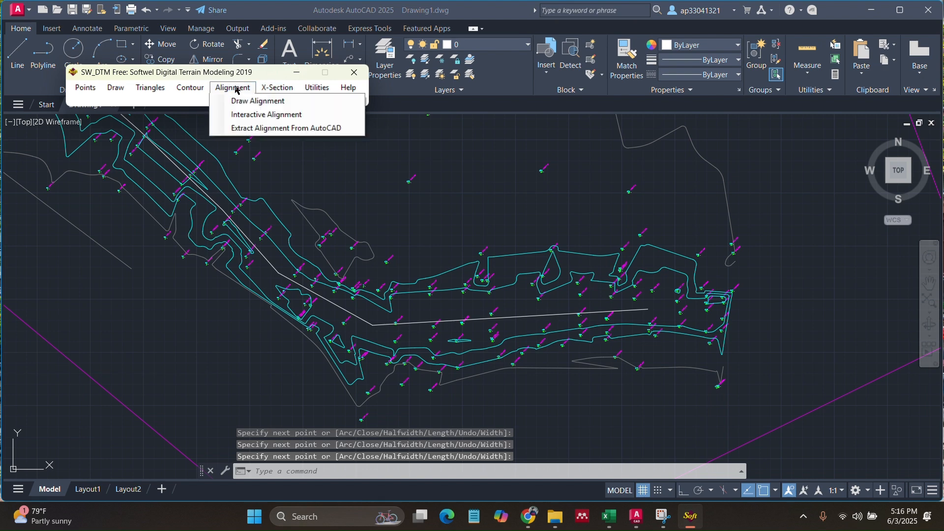
mouse_move(282, 88)
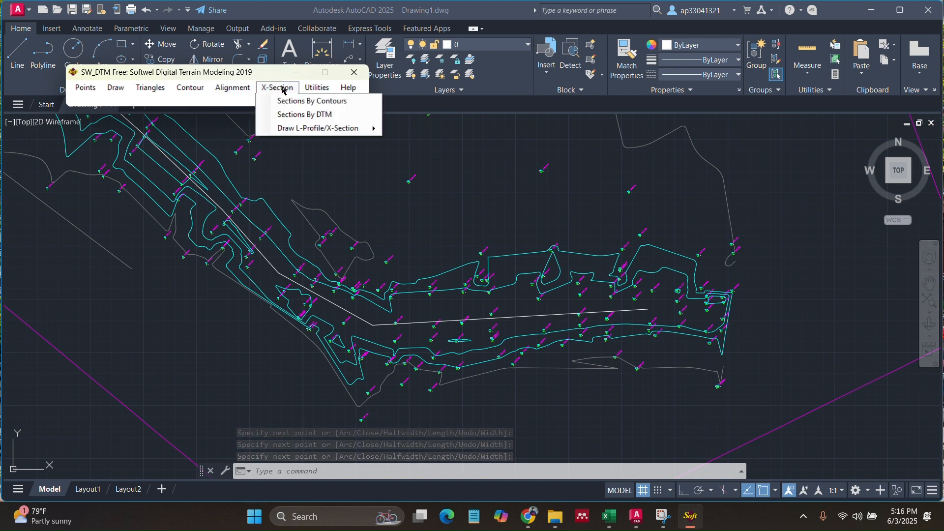
click(290, 115)
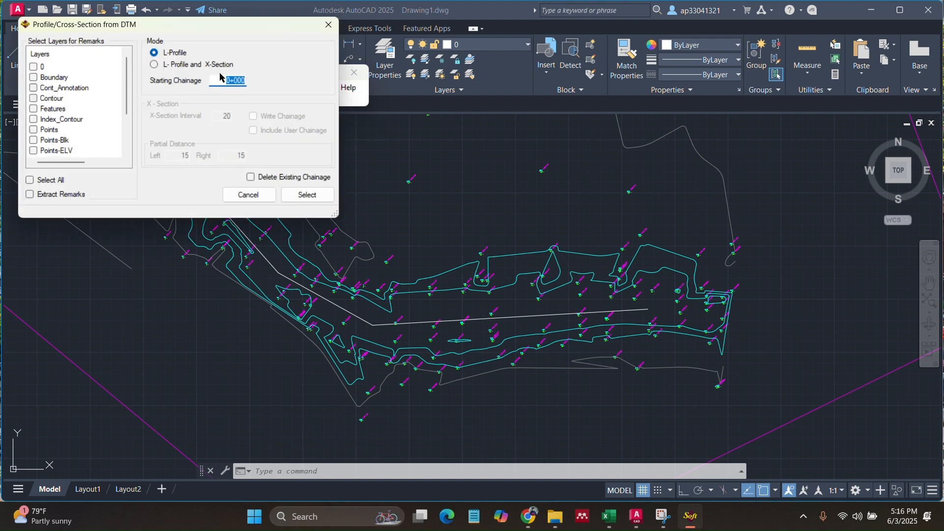
click(155, 66)
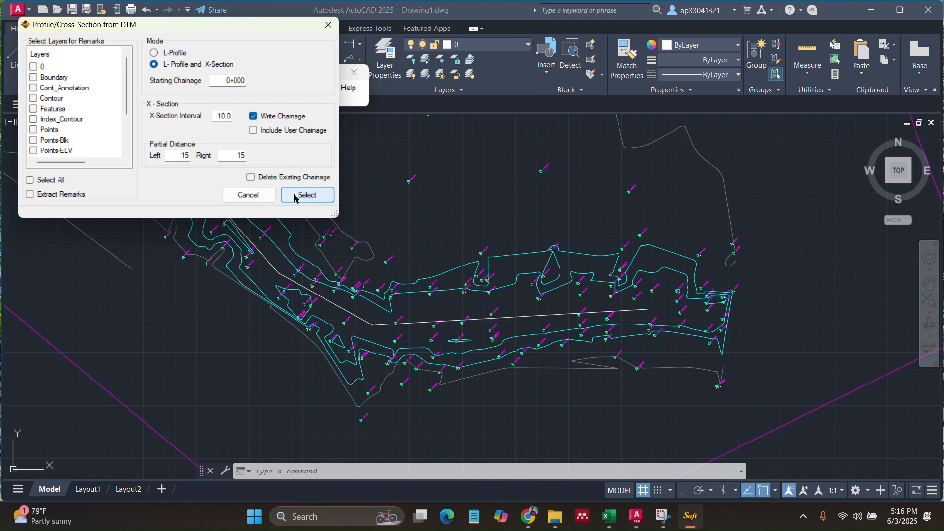
scroll(67, 125, down, 2)
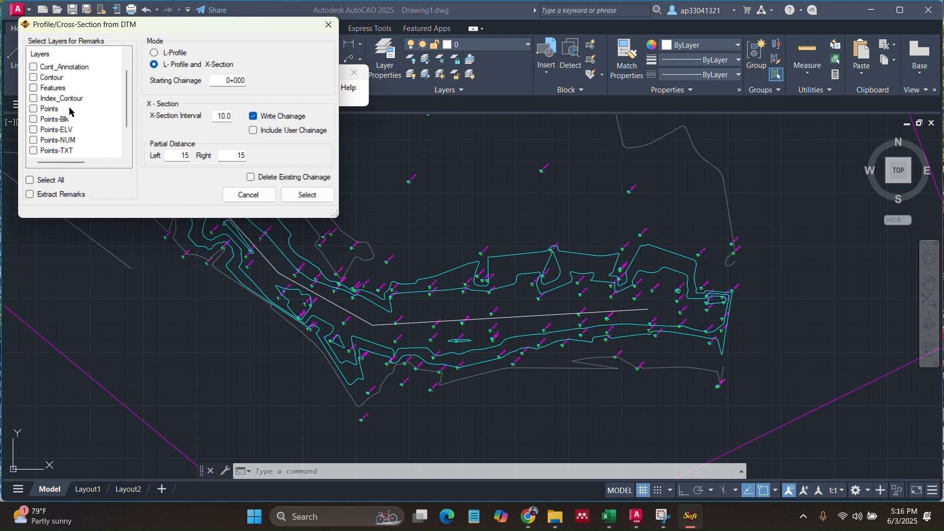
scroll(72, 126, up, 2)
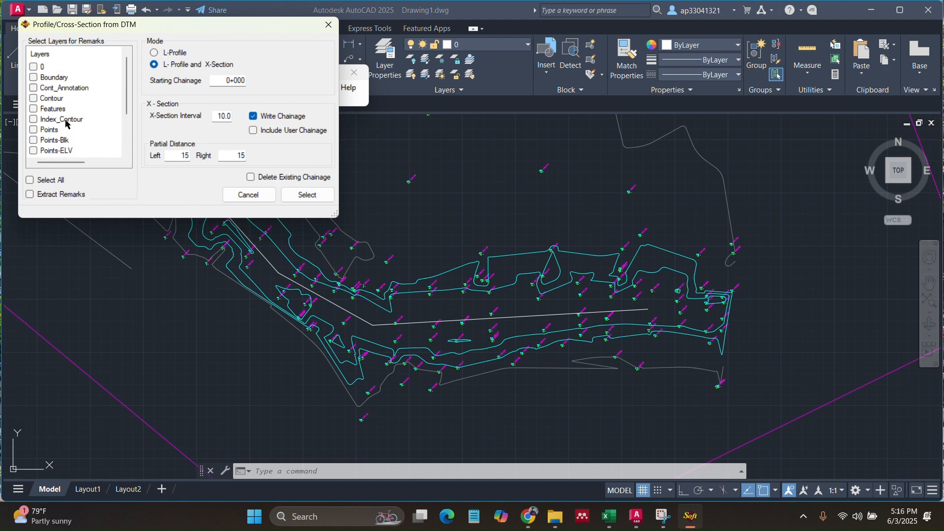
click(31, 181)
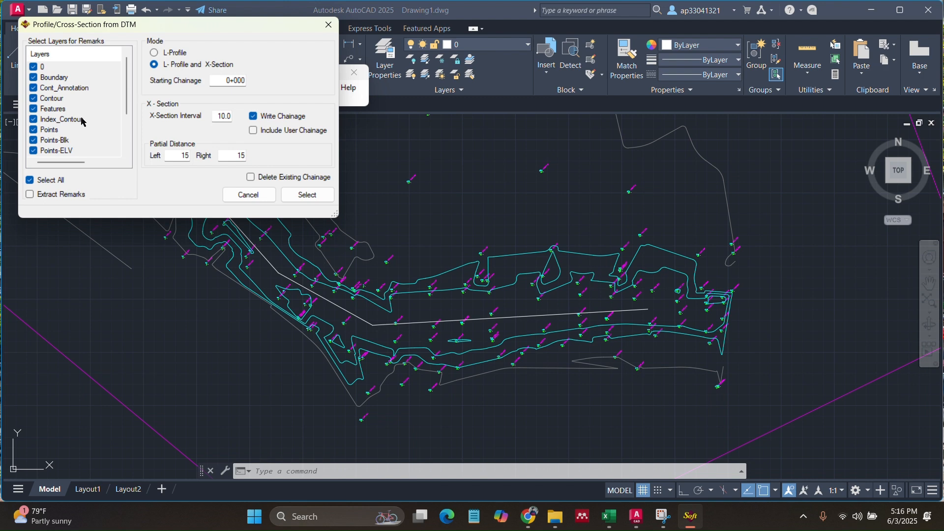
- Save the extracted profile and section data as CSV file 'aa' in the Ivery good folder
click(302, 196)
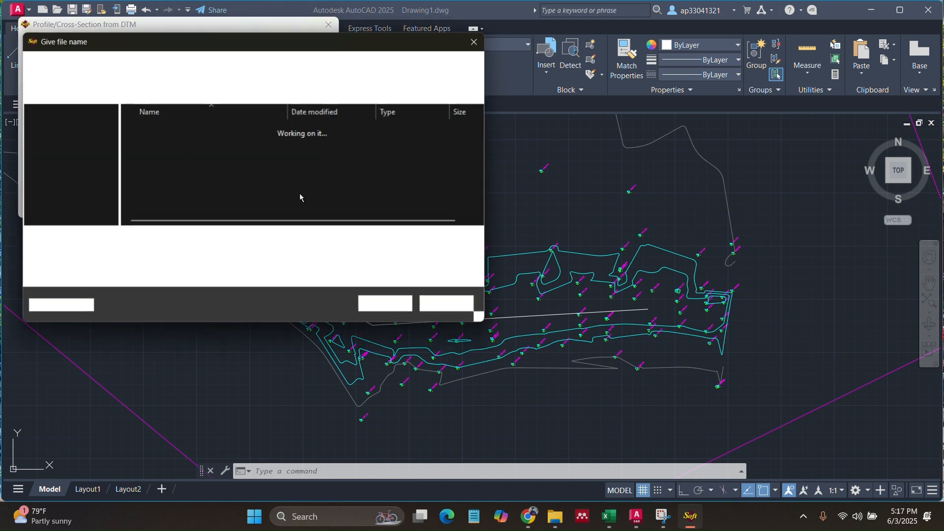
click(110, 241)
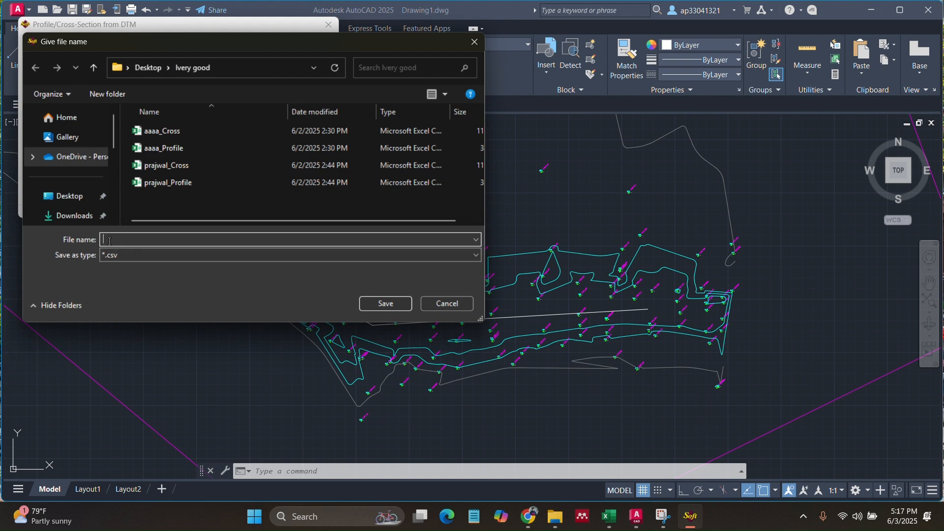
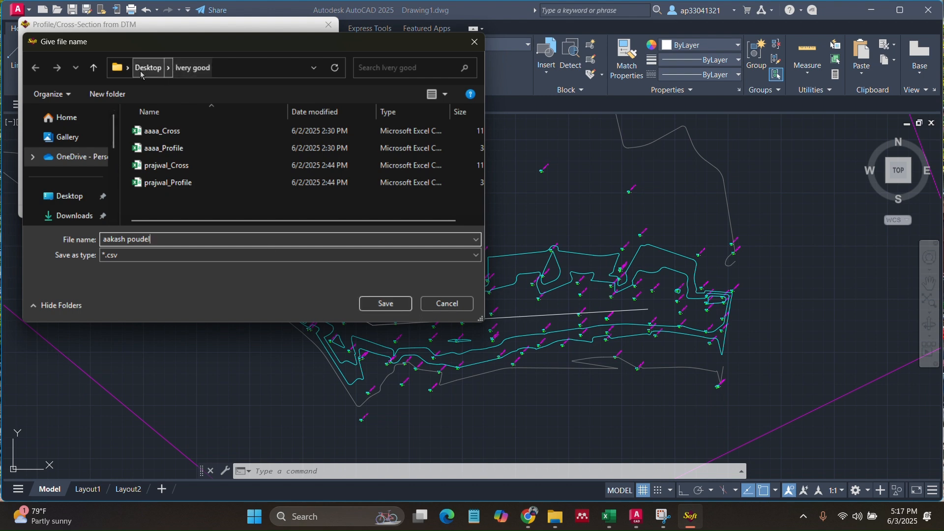
click(393, 302)
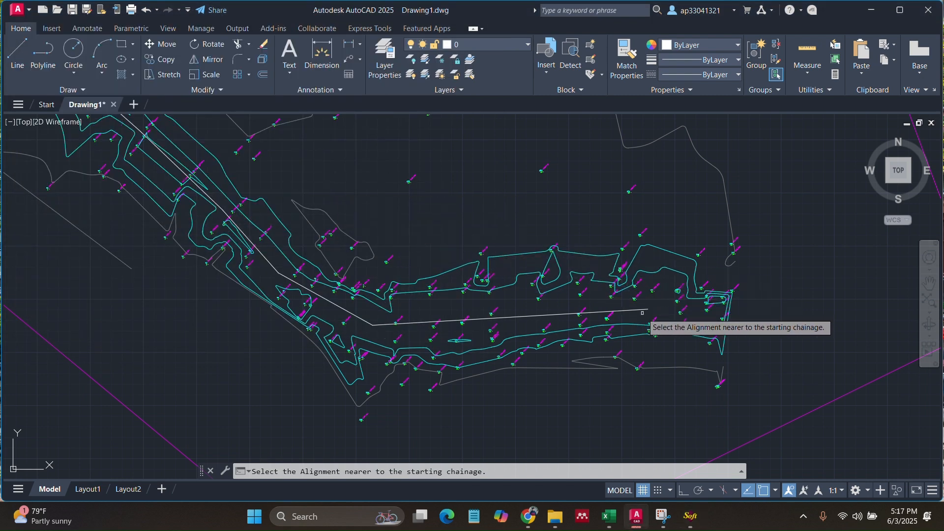
- Pick the 216.220 m alignment near its start to draw chainage lines every 10 m up to 0+216.22
scroll(635, 300, up, 10)
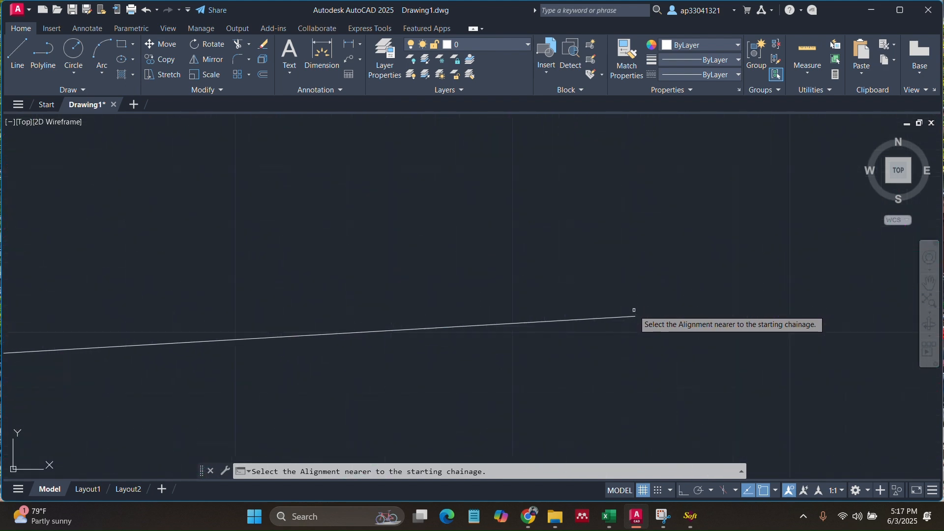
click(633, 320)
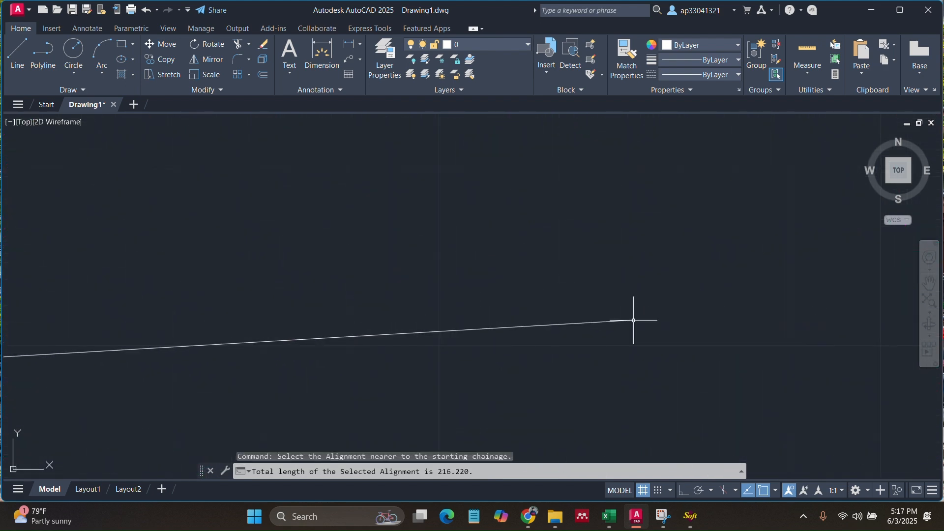
scroll(658, 290, down, 6)
scroll(674, 298, down, 5)
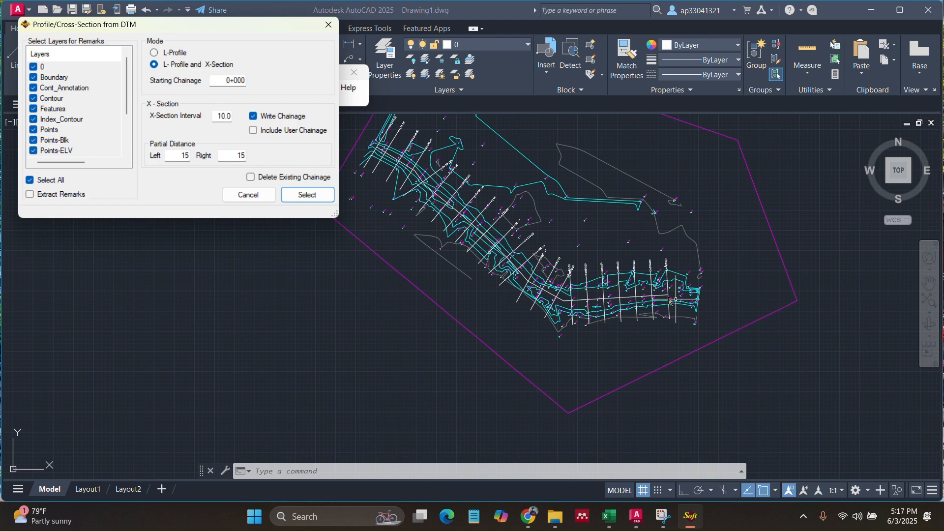
key(Escape)
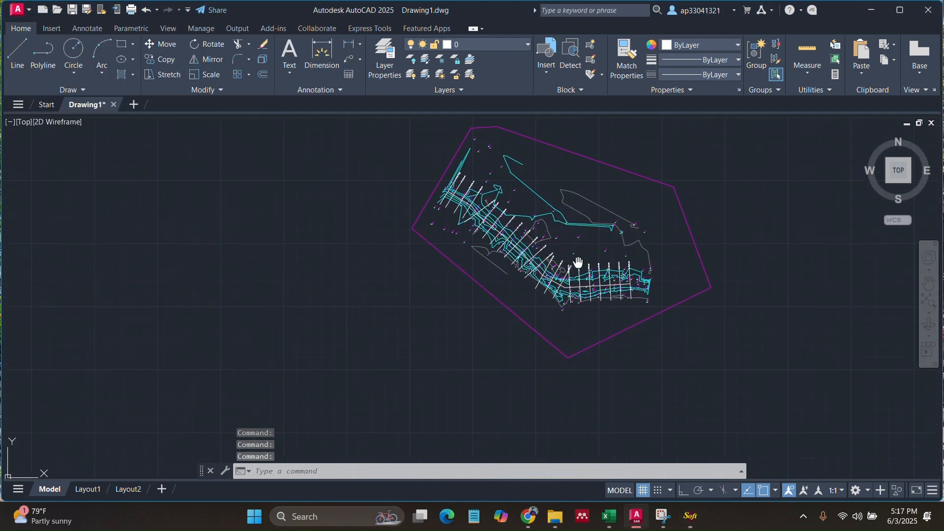
middle_drag(577, 266, 487, 300)
scroll(487, 300, up, 5)
scroll(488, 300, down, 5)
scroll(415, 246, up, 8)
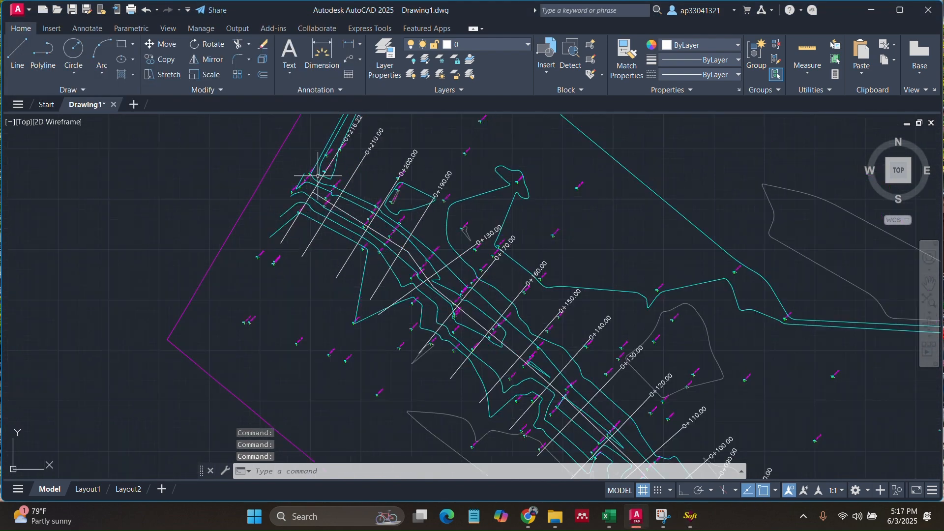
scroll(332, 249, down, 8)
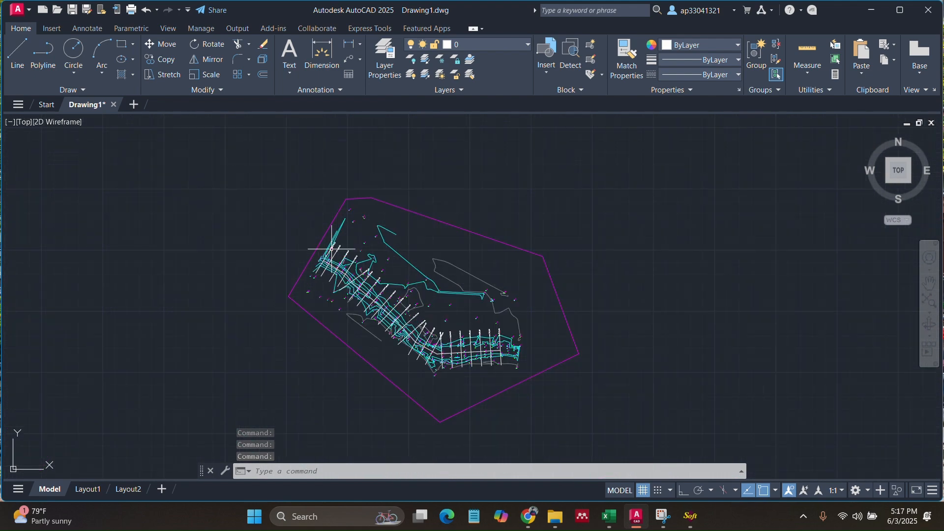
scroll(464, 316, up, 1)
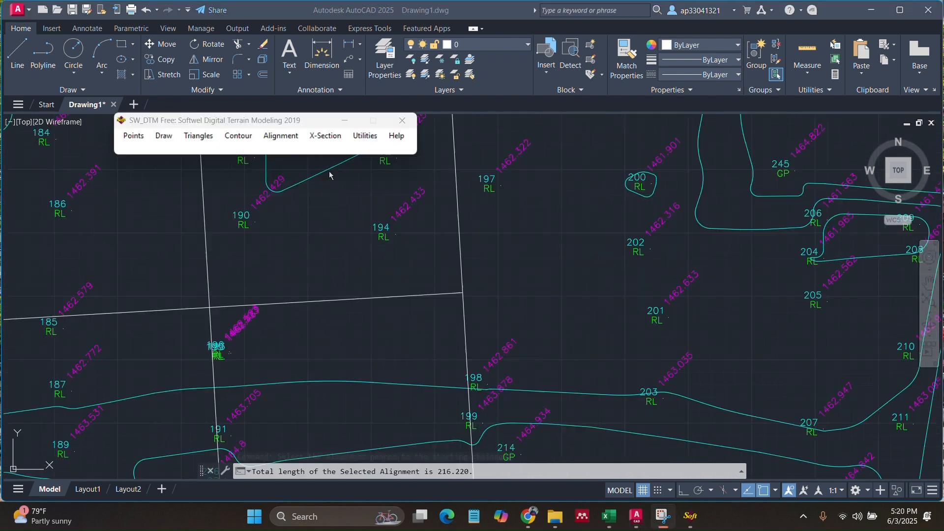
- Run Draw L-Profile with vertical scale 500 and 10 m intervals, read the data and draw all
click(329, 142)
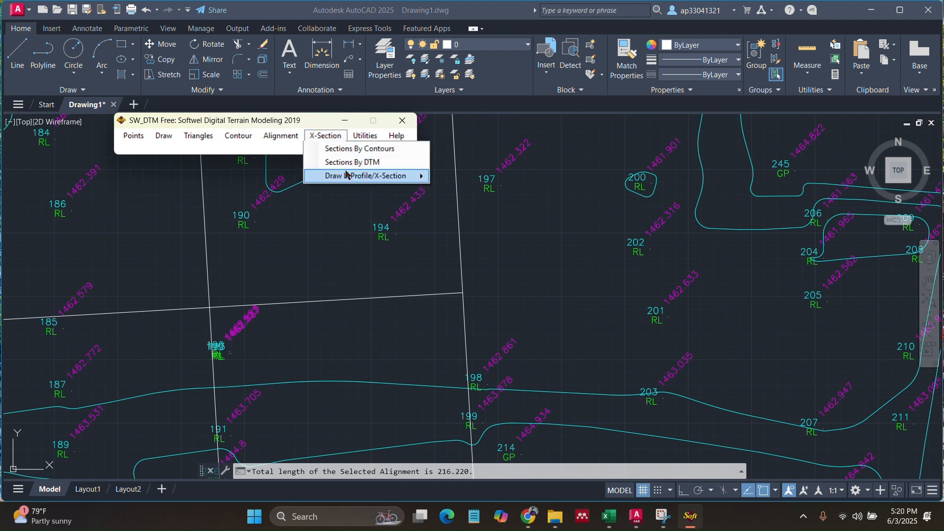
mouse_move(352, 179)
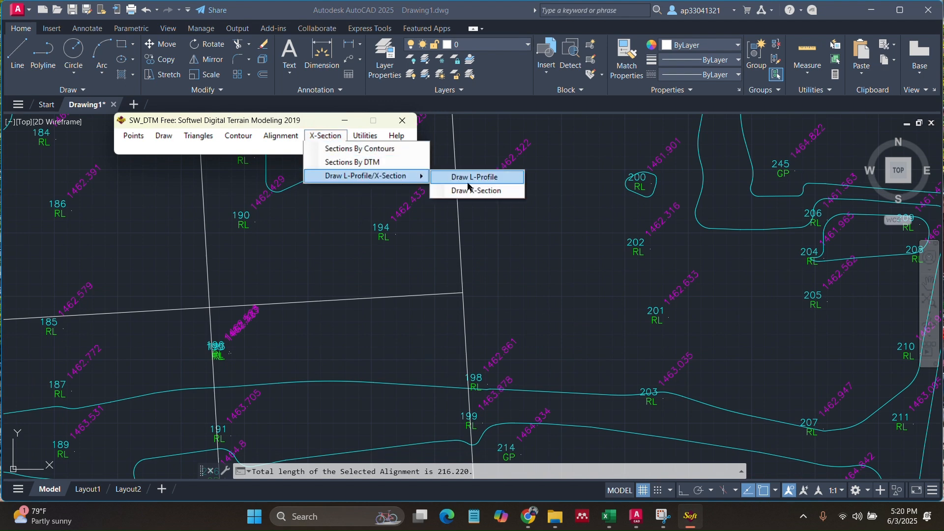
click(445, 178)
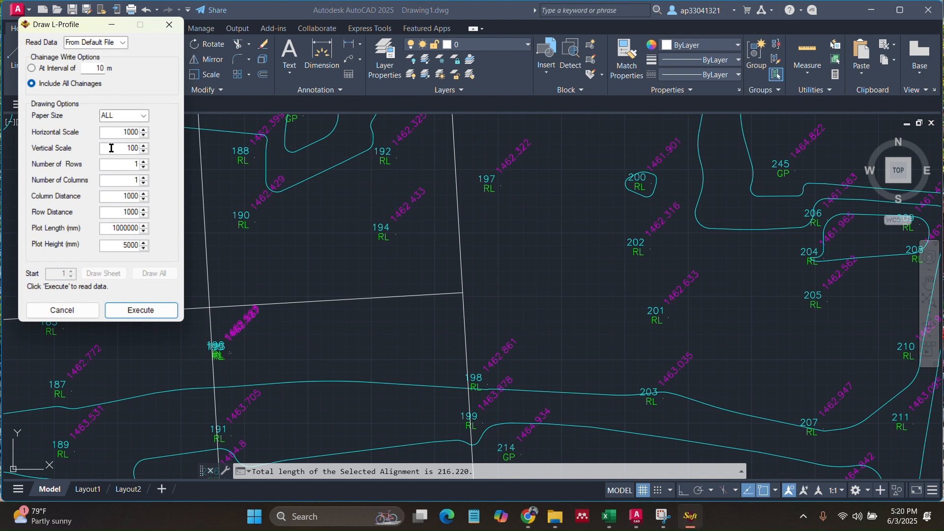
double_click(134, 149)
click(147, 312)
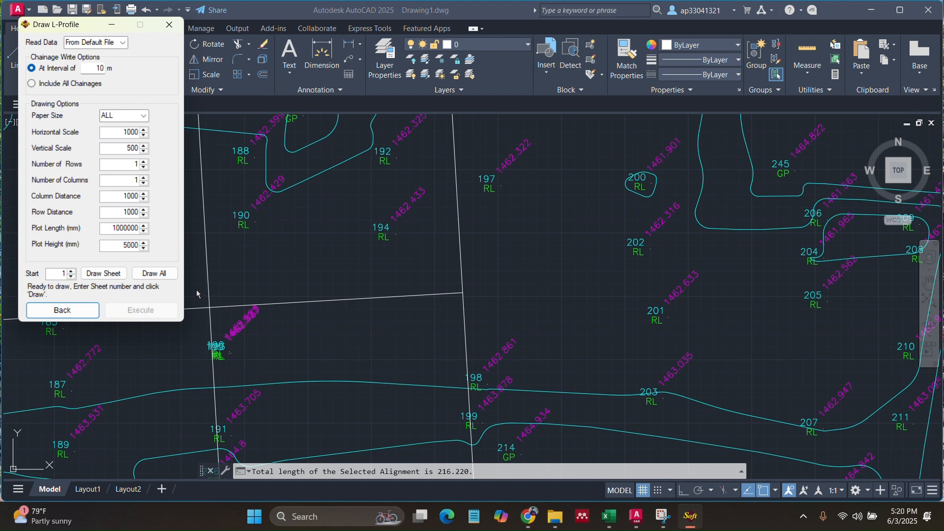
scroll(401, 229, down, 5)
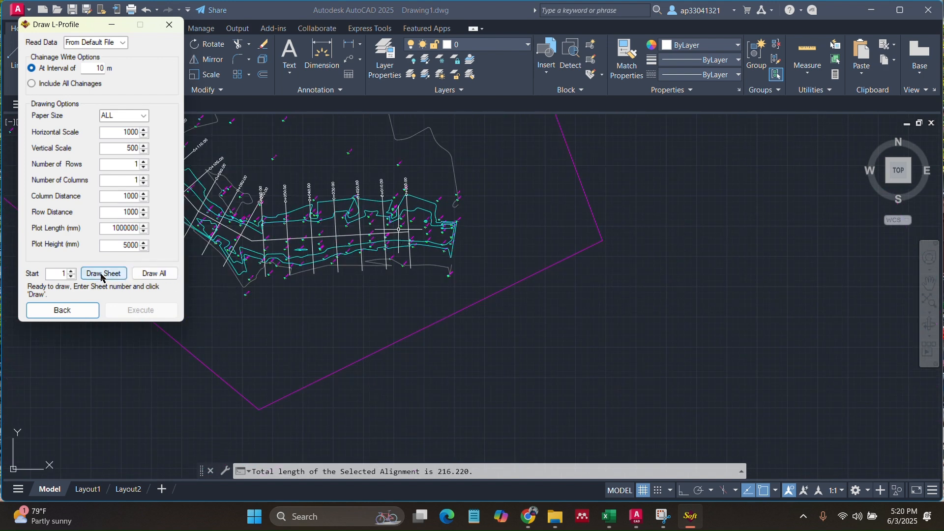
click(145, 276)
scroll(459, 289, down, 5)
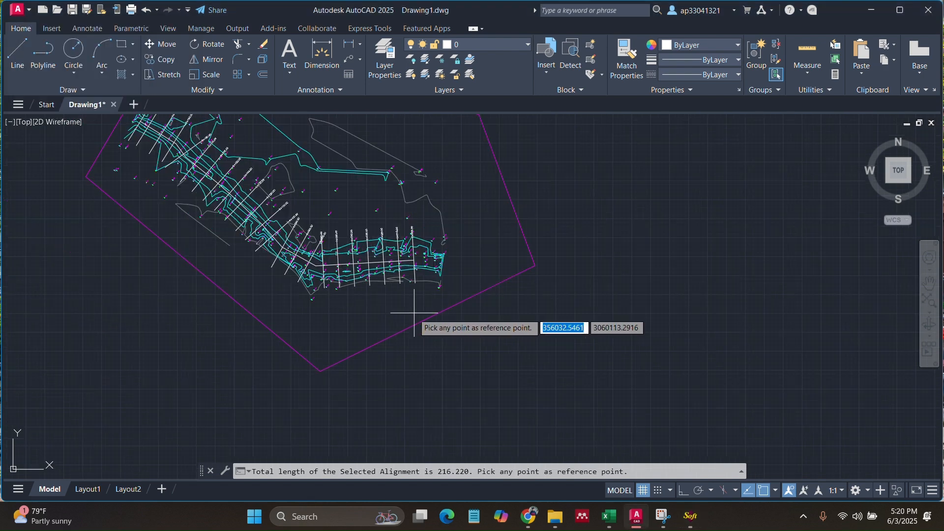
- Place the longitudinal profile sheet at an empty reference point and view chainages 0+000.00 to 0+216.22
click(471, 180)
scroll(494, 189, up, 9)
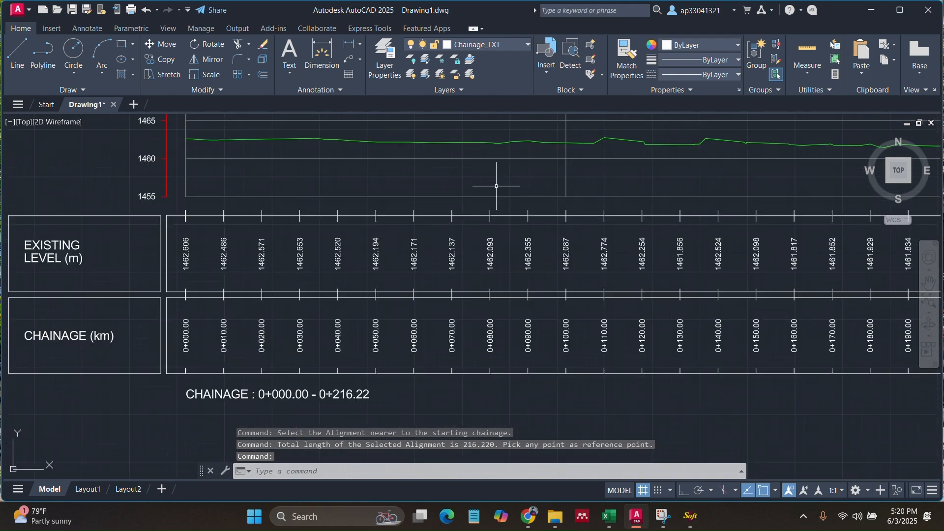
mouse_move(522, 176)
middle_down()
mouse_move(422, 221)
mouse_move(310, 252)
middle_up()
scroll(342, 249, down, 2)
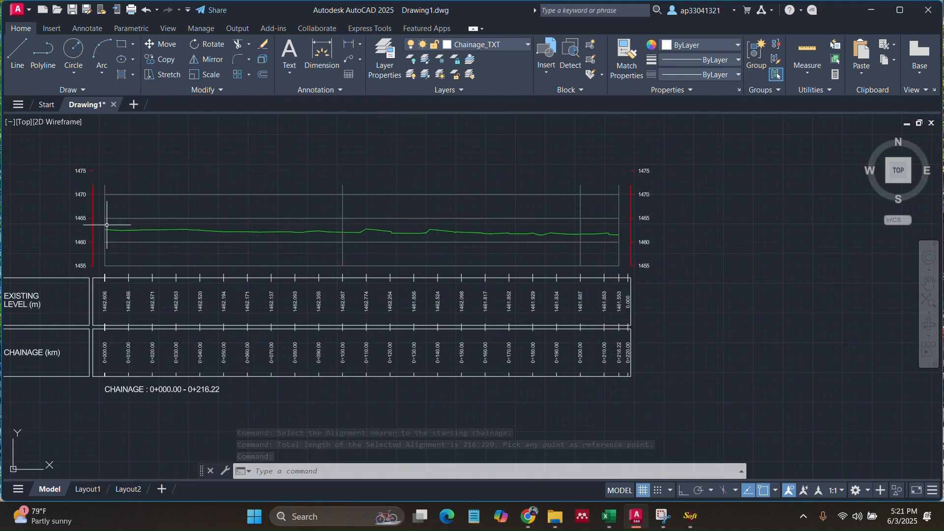
scroll(84, 363, down, 1)
scroll(107, 364, up, 1)
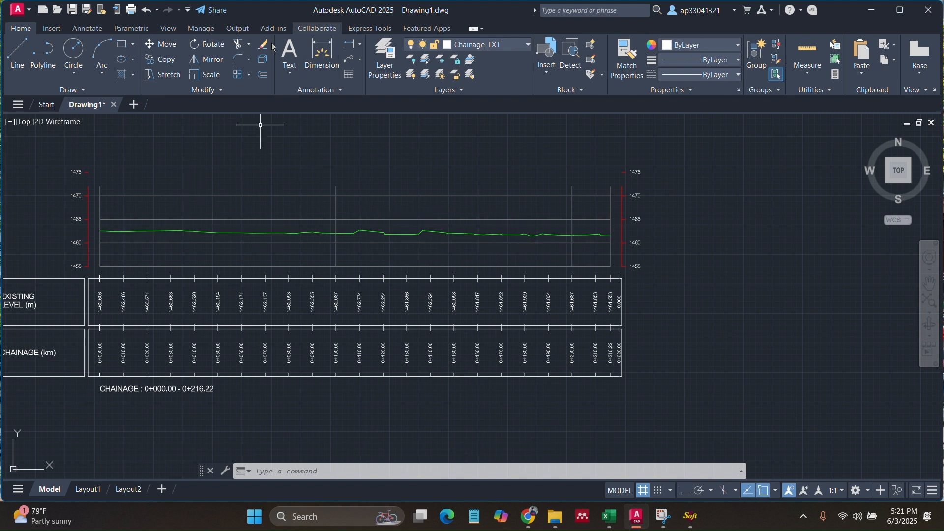
- Start an orthogonal measuring line at the profile's left end, then cancel it
click(17, 53)
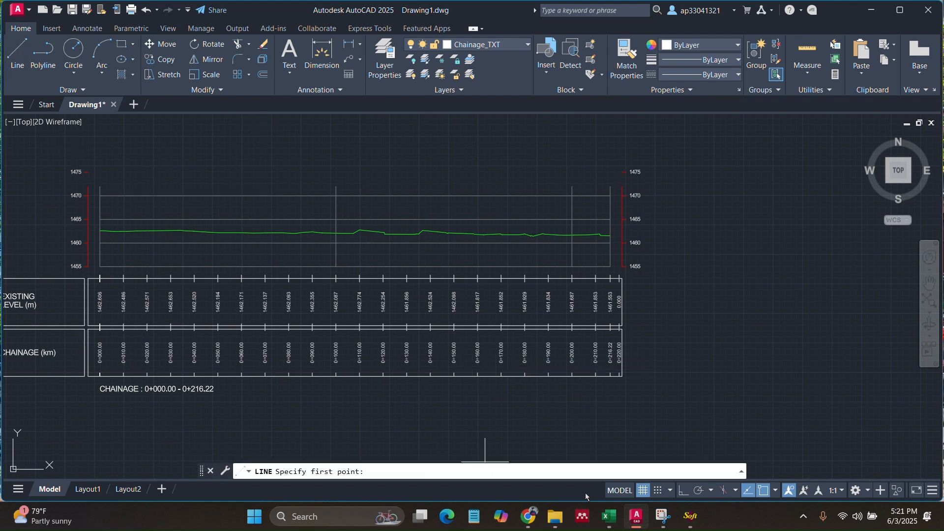
click(685, 490)
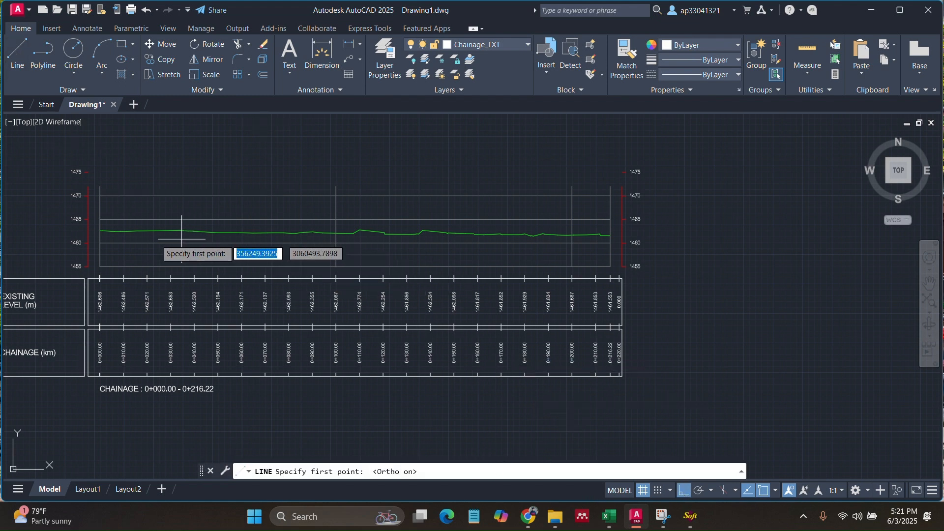
scroll(98, 235, up, 3)
scroll(78, 228, up, 2)
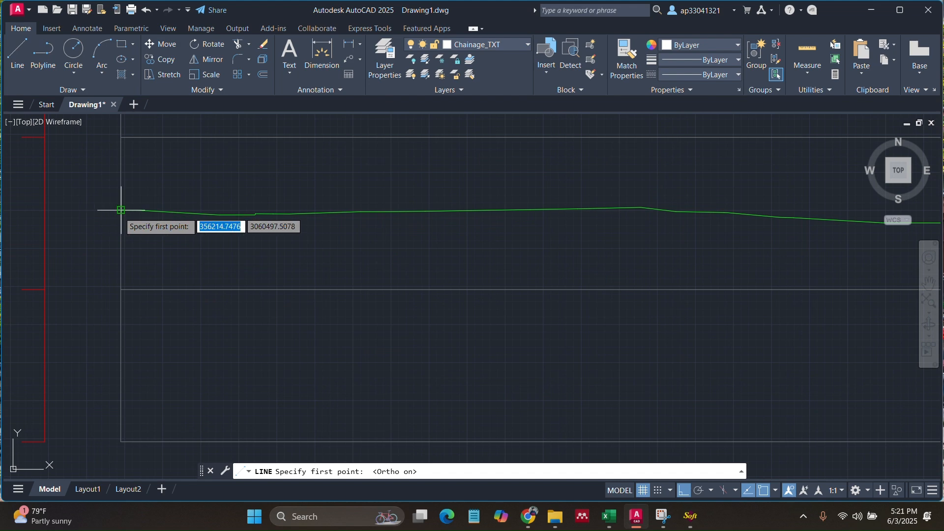
click(121, 210)
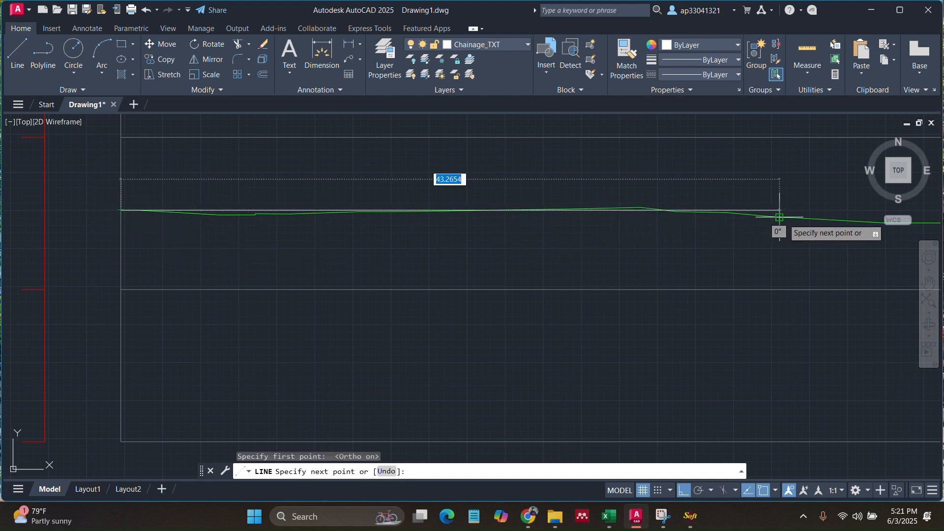
scroll(620, 297, down, 3)
scroll(390, 274, down, 3)
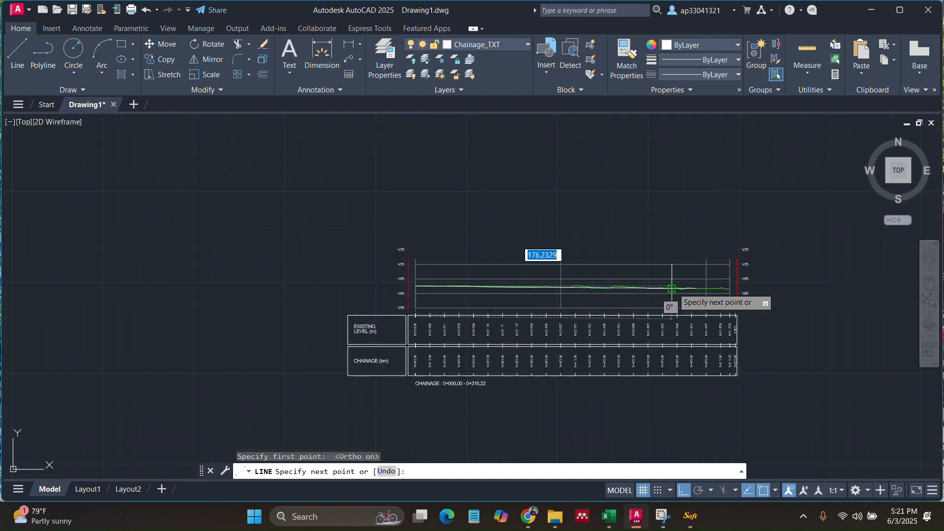
scroll(733, 296, up, 2)
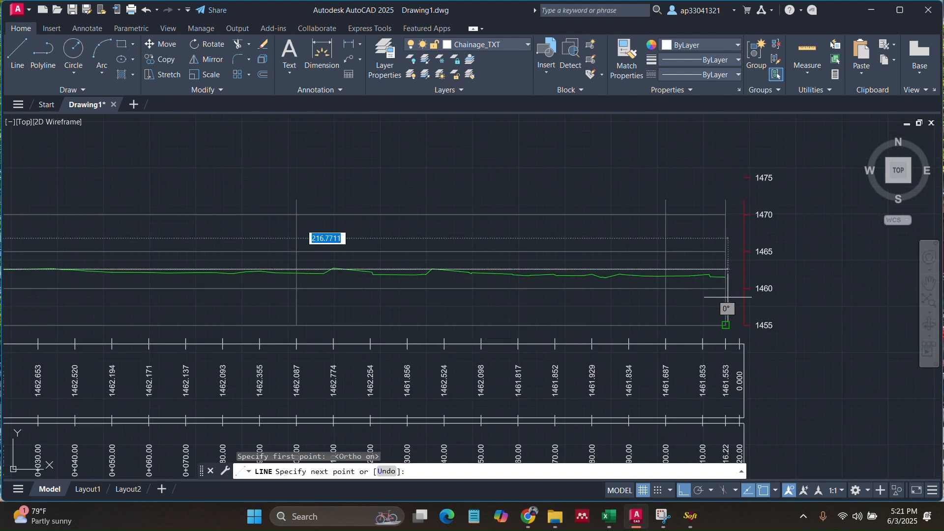
scroll(725, 297, down, 2)
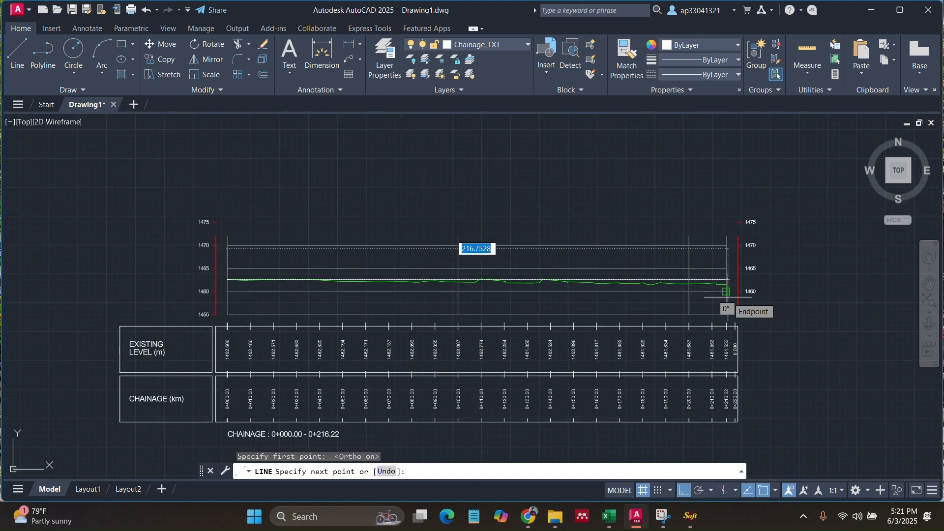
key(Escape)
- Close the Draw L-Profile dialog with Back and Cancel, returning to the X-Section menu
scroll(418, 209, down, 4)
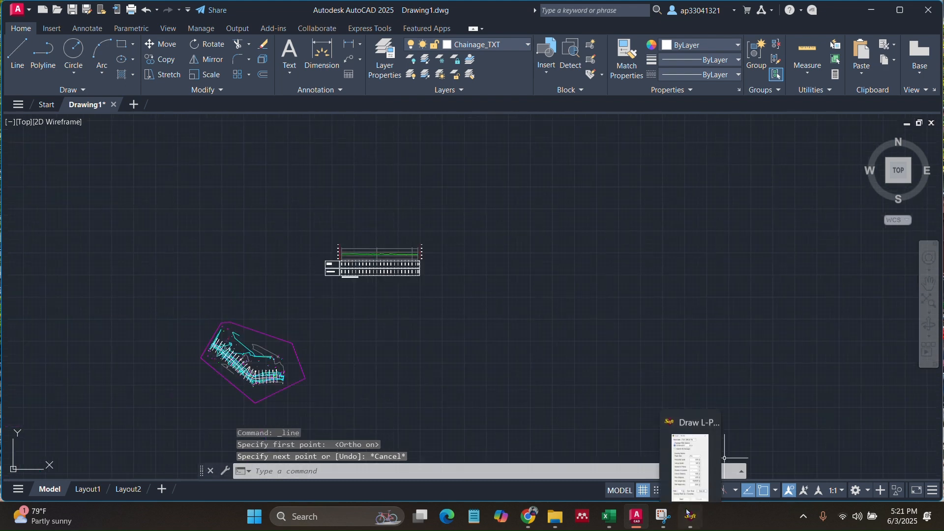
click(689, 514)
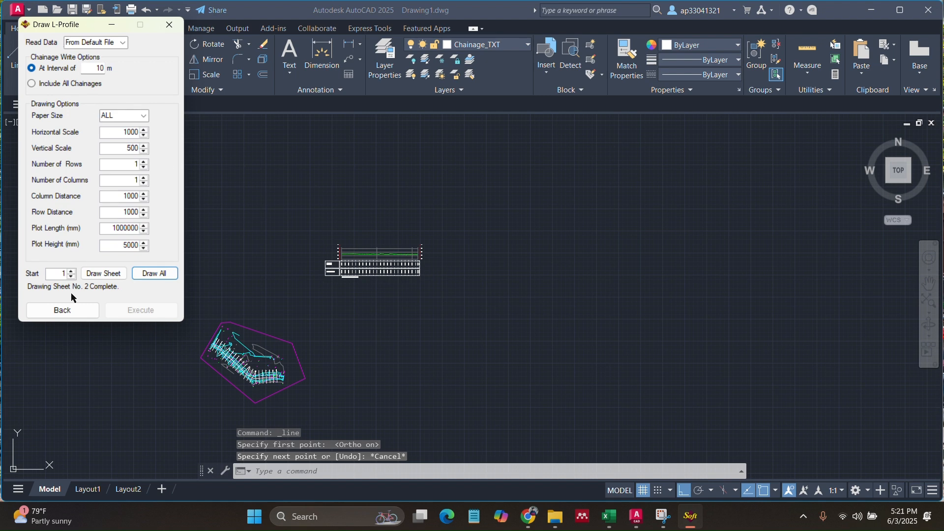
click(71, 311)
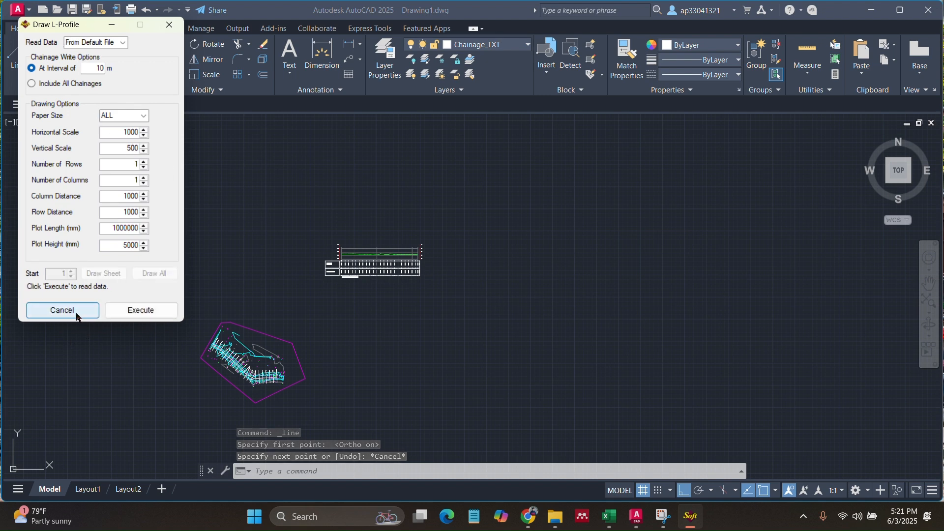
click(77, 312)
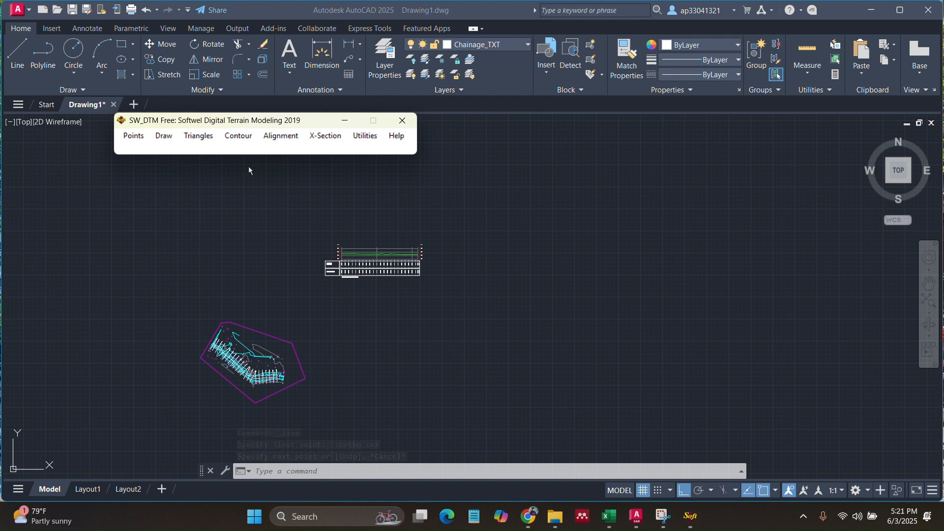
click(324, 140)
- Run Draw X-Section at 100/100 scale with 4 rows and 3 columns, reading and drawing all 23 sections
mouse_move(347, 176)
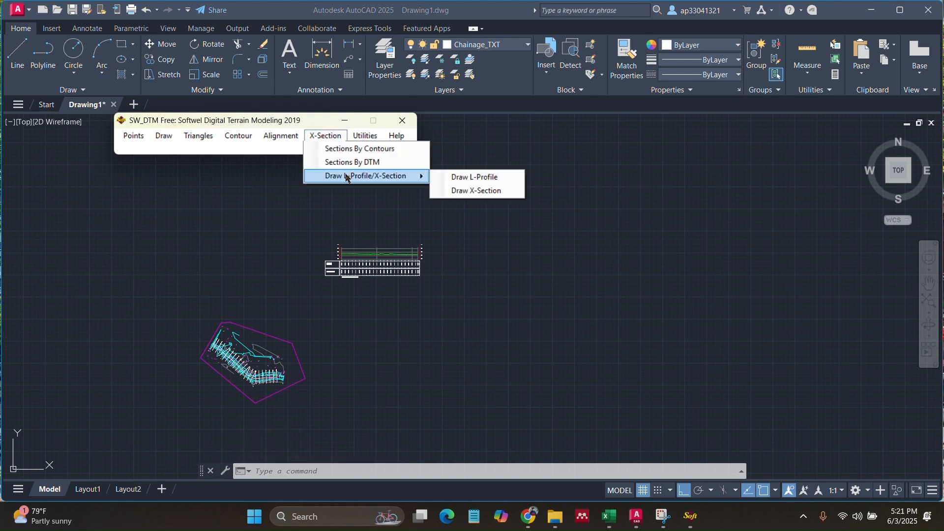
click(456, 193)
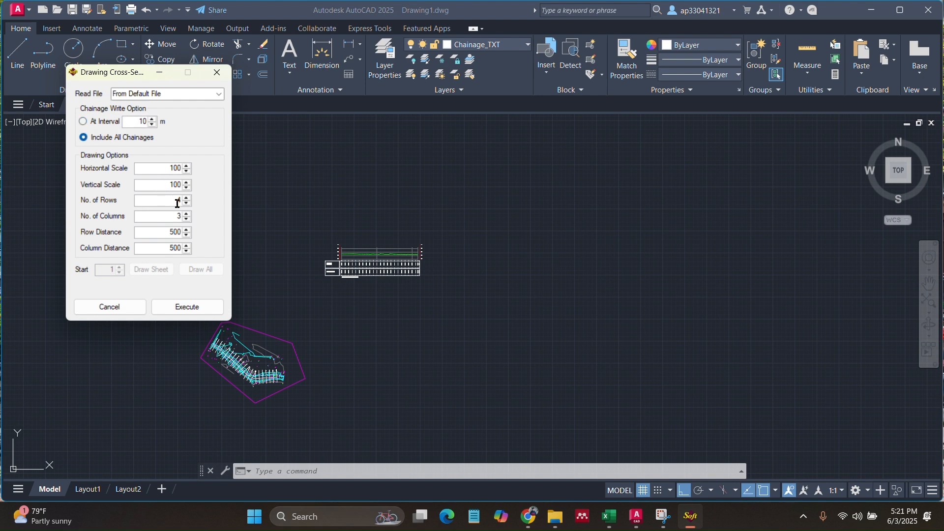
click(178, 307)
click(202, 269)
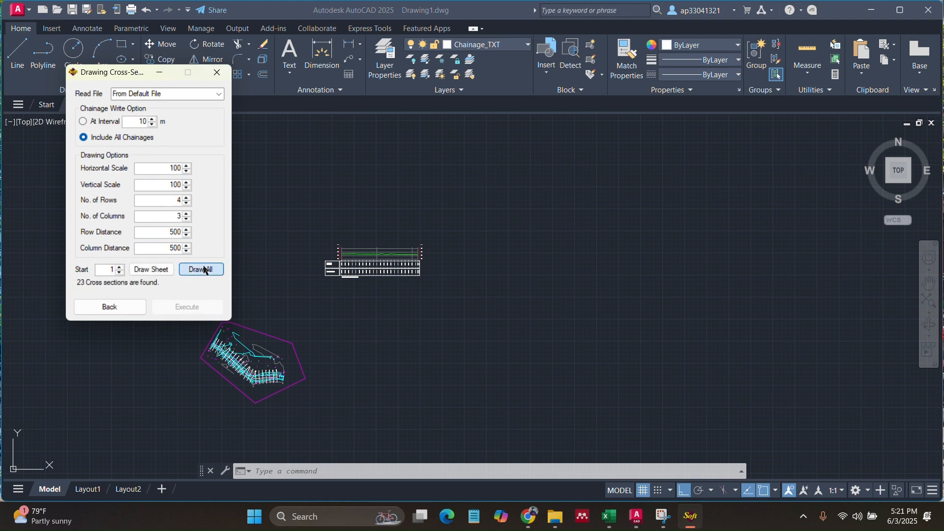
scroll(380, 335, down, 2)
- Place the cross-section grid origin below the terrain model and profile
scroll(386, 363, down, 2)
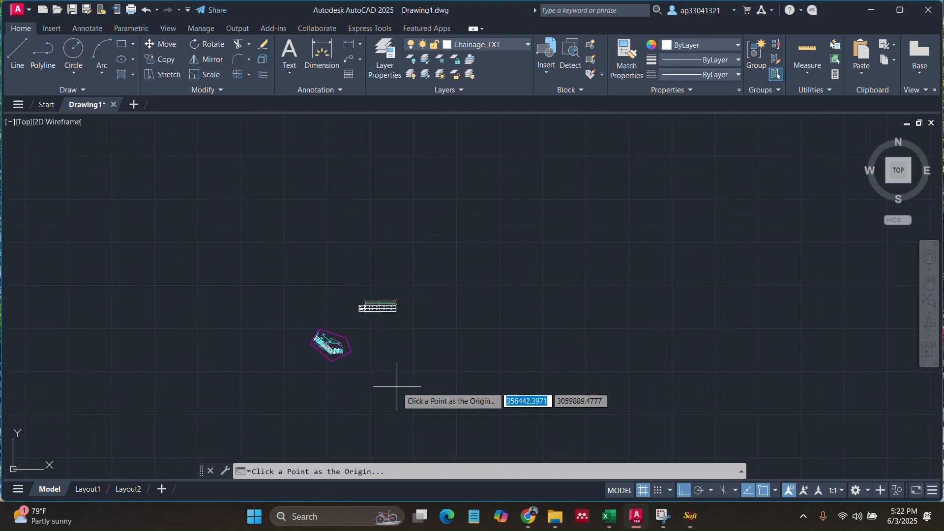
scroll(396, 397, up, 5)
scroll(369, 411, down, 2)
click(359, 424)
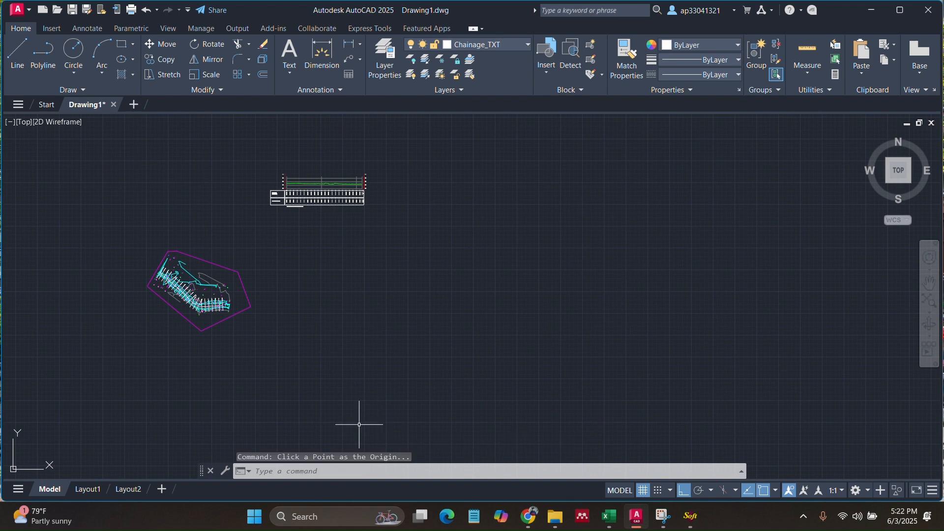
- Zoom and pan through the 23 cross sections down to the lower rows, such as 0+190.00
scroll(363, 325, down, 5)
scroll(362, 325, up, 3)
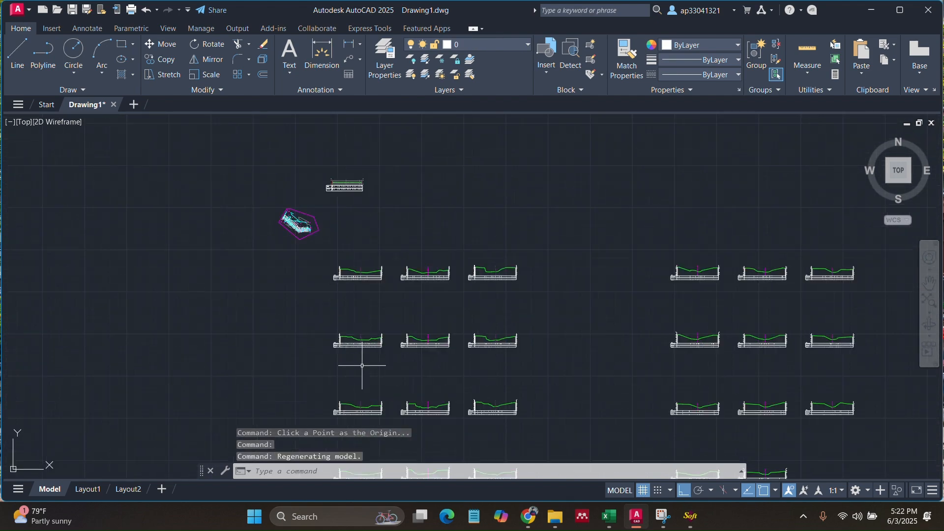
scroll(326, 289, down, 1)
scroll(312, 263, up, 4)
scroll(282, 253, up, 5)
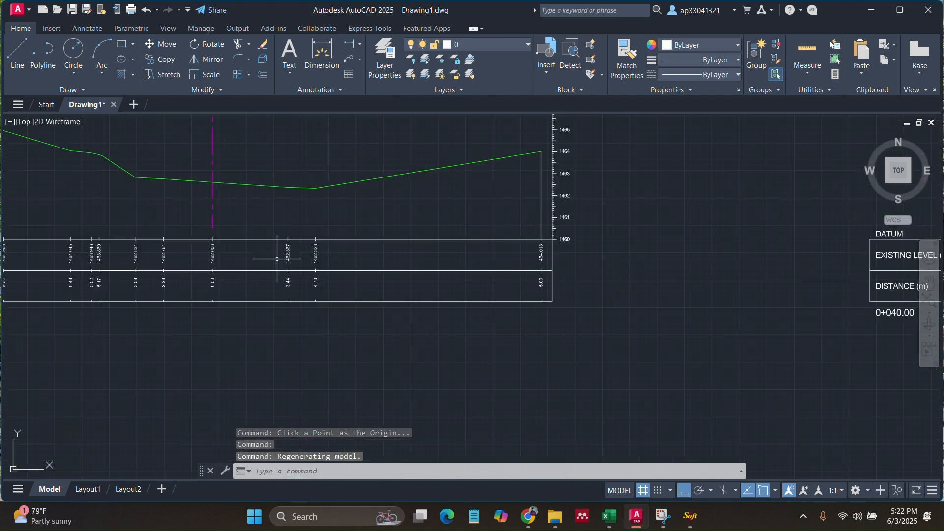
scroll(293, 228, down, 5)
scroll(230, 282, up, 4)
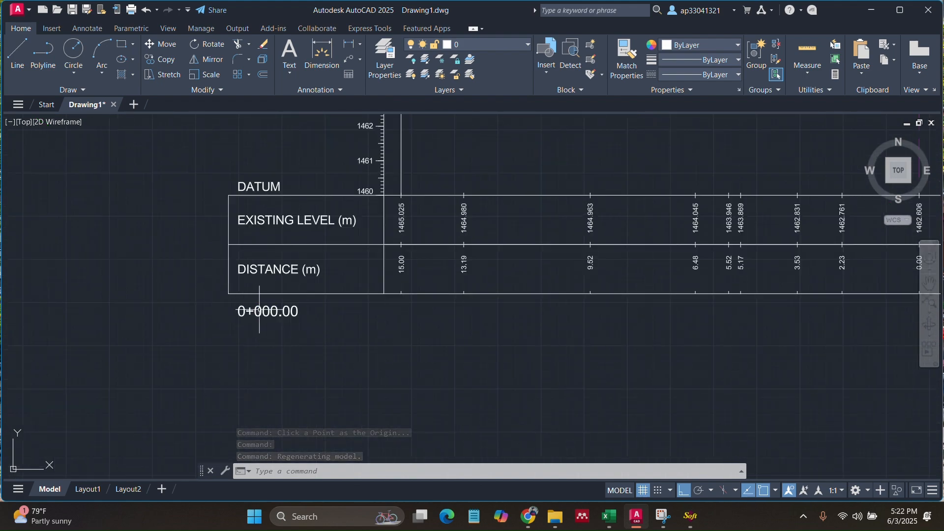
scroll(265, 268, down, 6)
scroll(385, 204, down, 2)
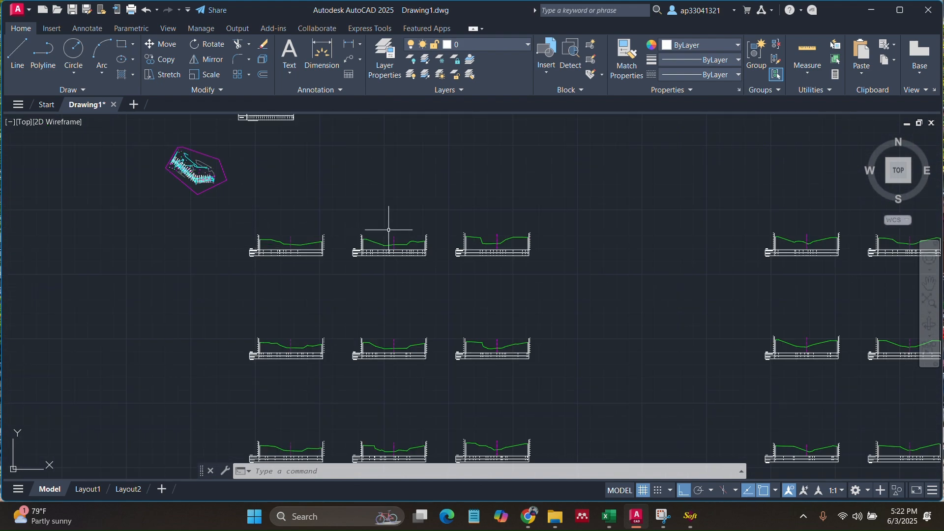
scroll(390, 240, up, 5)
scroll(400, 257, up, 3)
scroll(270, 264, down, 6)
scroll(270, 264, down, 4)
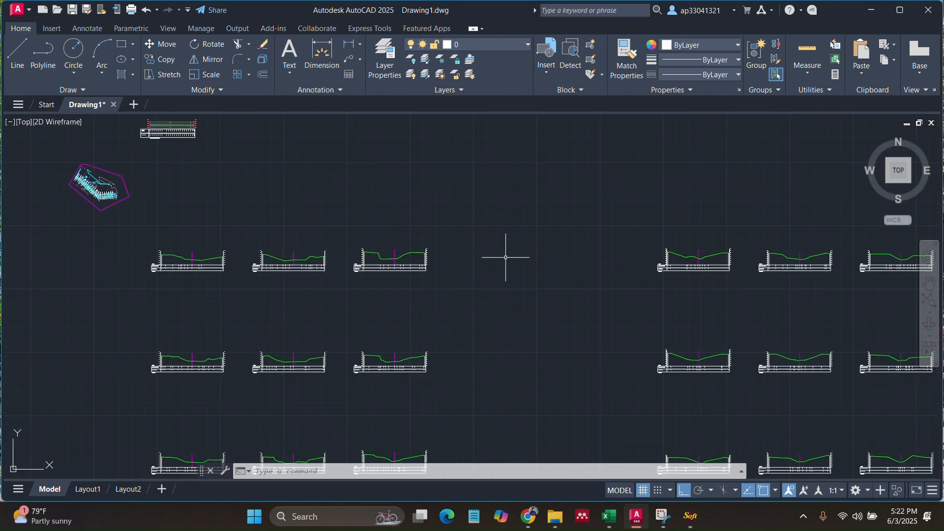
scroll(506, 258, up, 6)
scroll(421, 263, down, 5)
scroll(413, 274, down, 6)
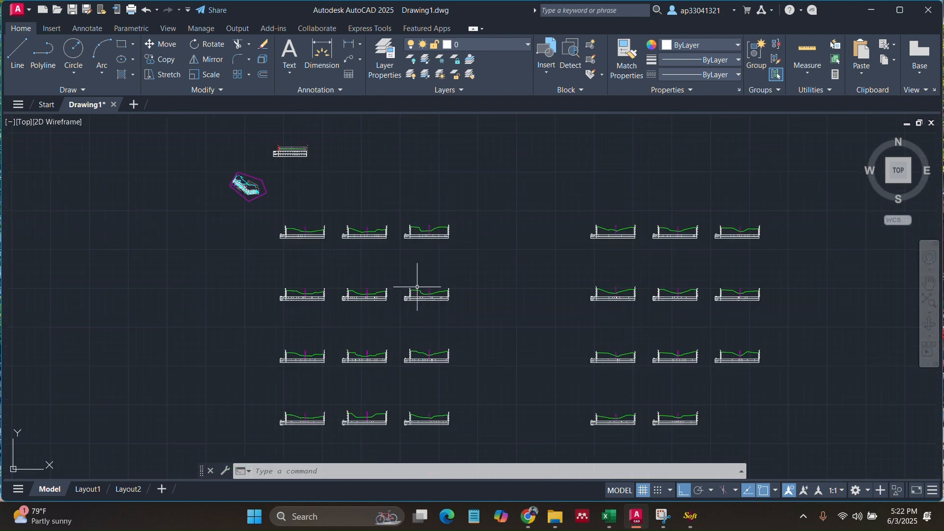
scroll(528, 380, up, 2)
scroll(528, 380, up, 6)
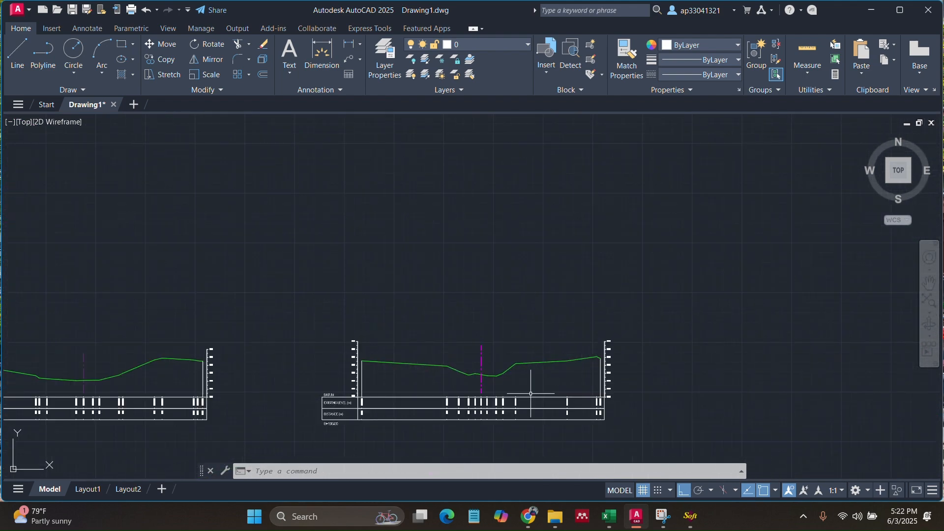
scroll(423, 354, down, 2)
scroll(256, 404, up, 5)
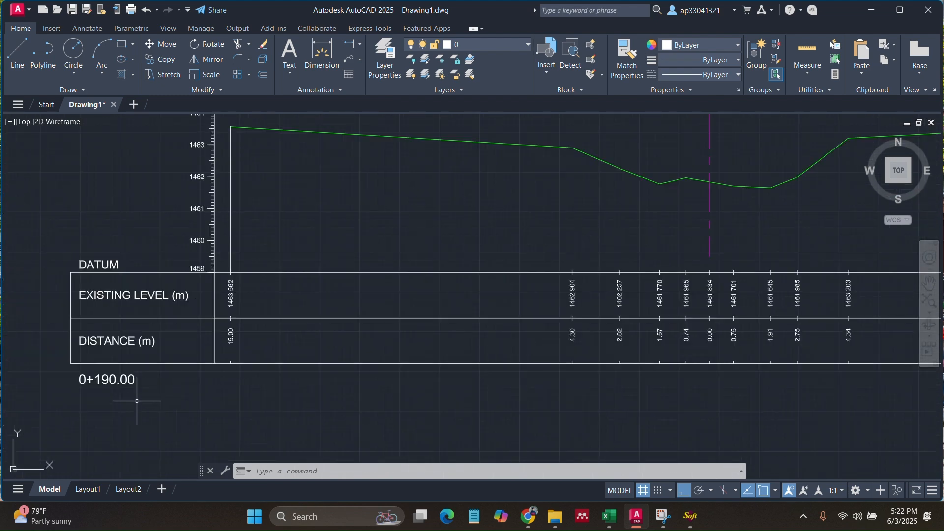
scroll(150, 377, down, 2)
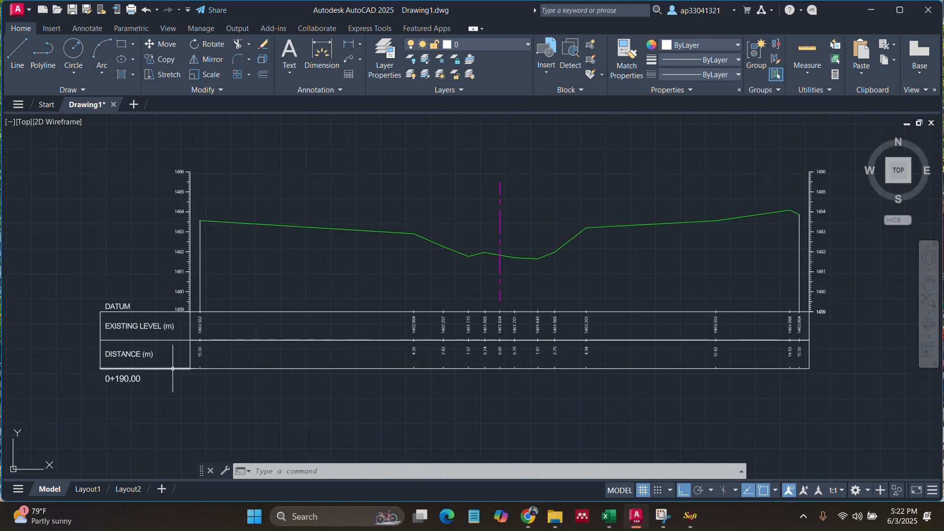
scroll(247, 300, down, 5)
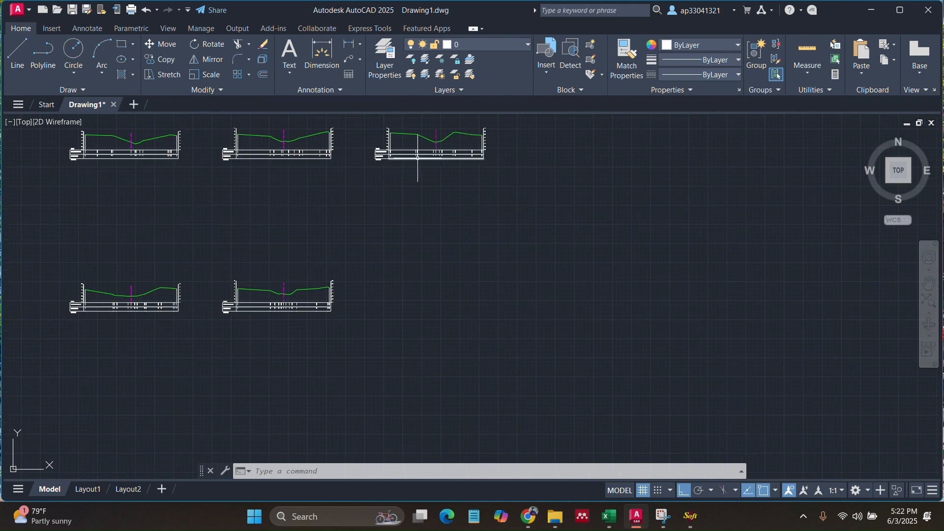
middle_drag(422, 164, 565, 200)
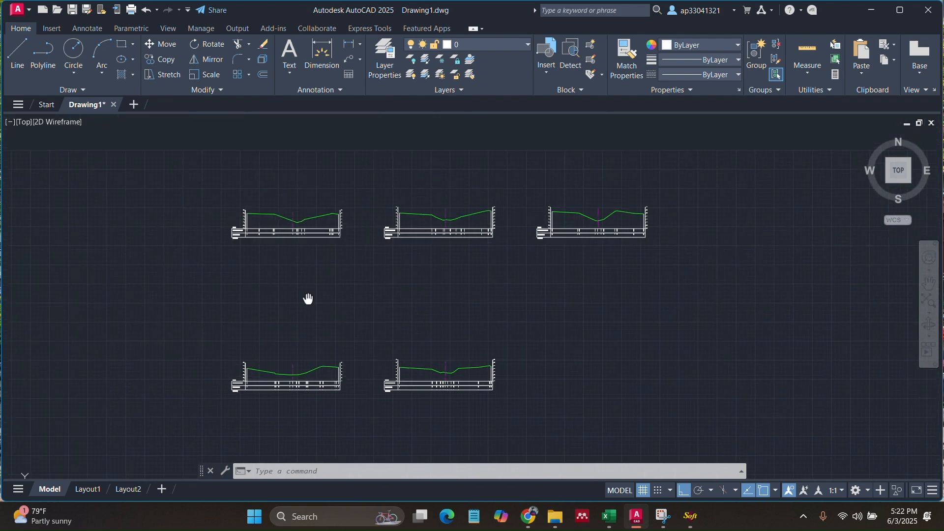
scroll(320, 368, down, 2)
scroll(312, 257, up, 5)
middle_drag(500, 278, 344, 409)
middle_drag(541, 252, 473, 375)
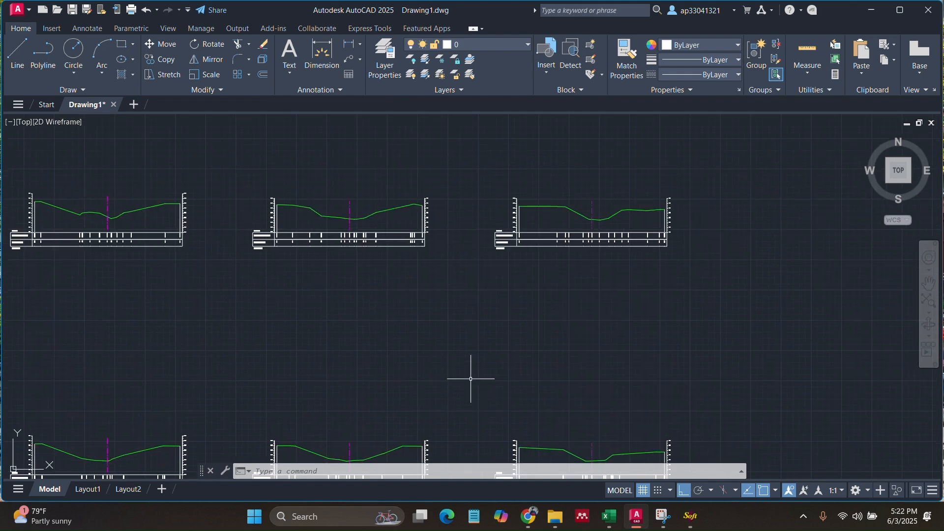
scroll(556, 320, down, 5)
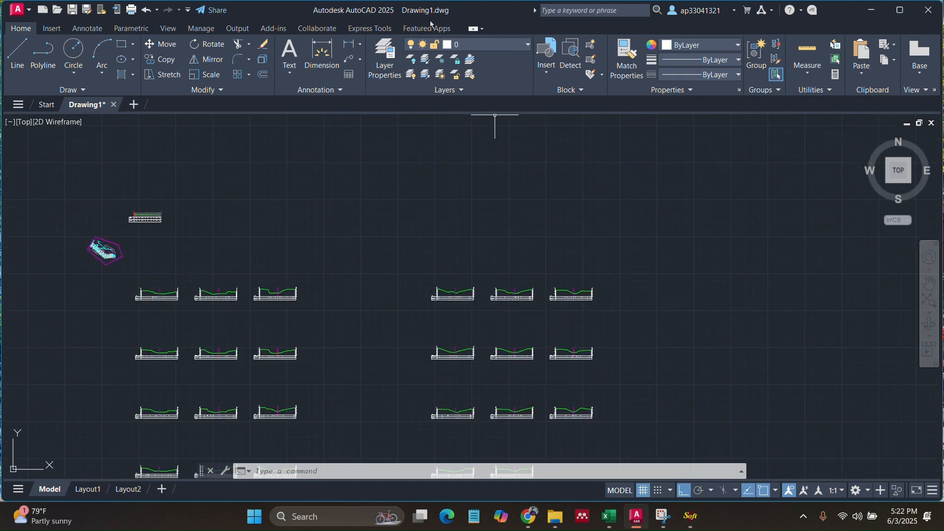